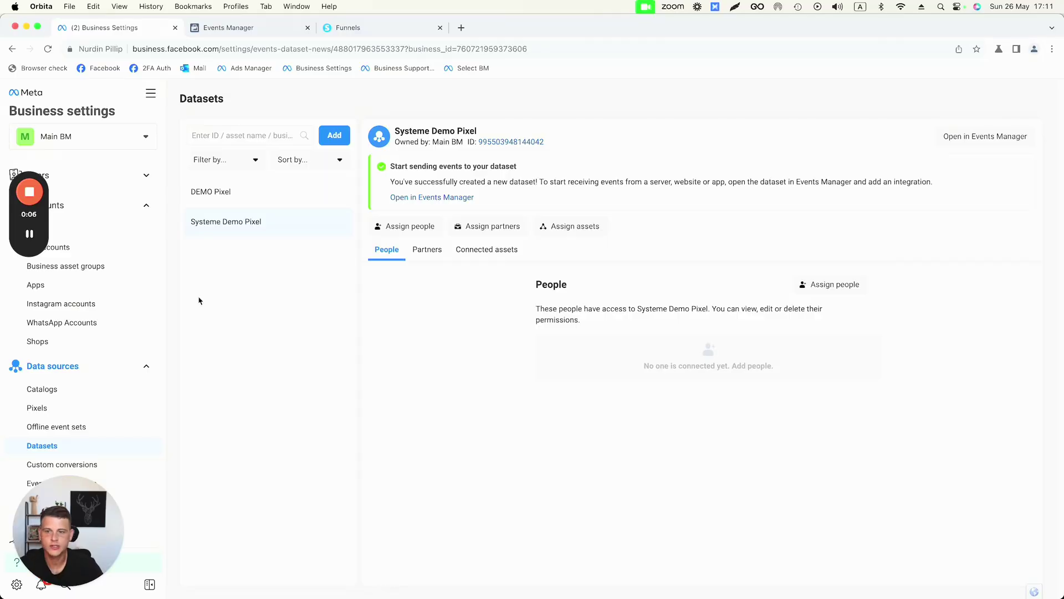
left_click_drag(28, 158, 1040, 124)
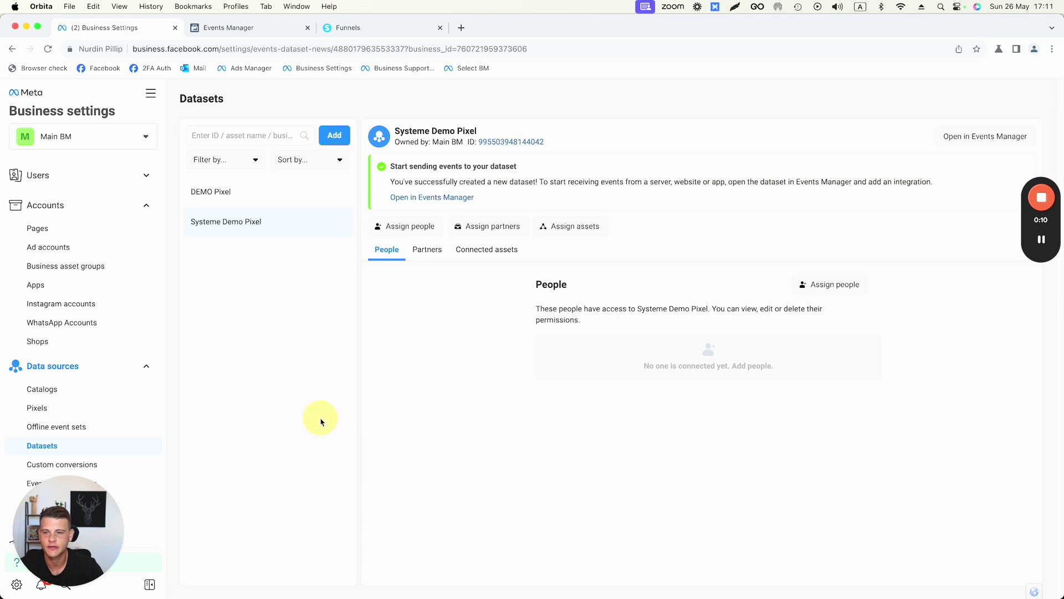
left_click_drag(64, 525, 238, 518)
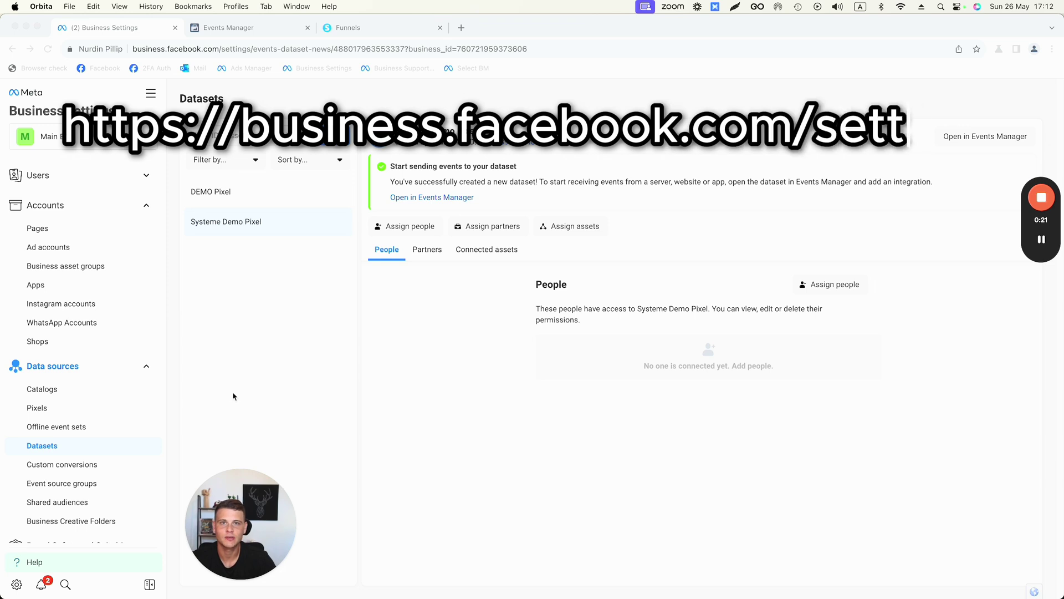
left_click(190, 407)
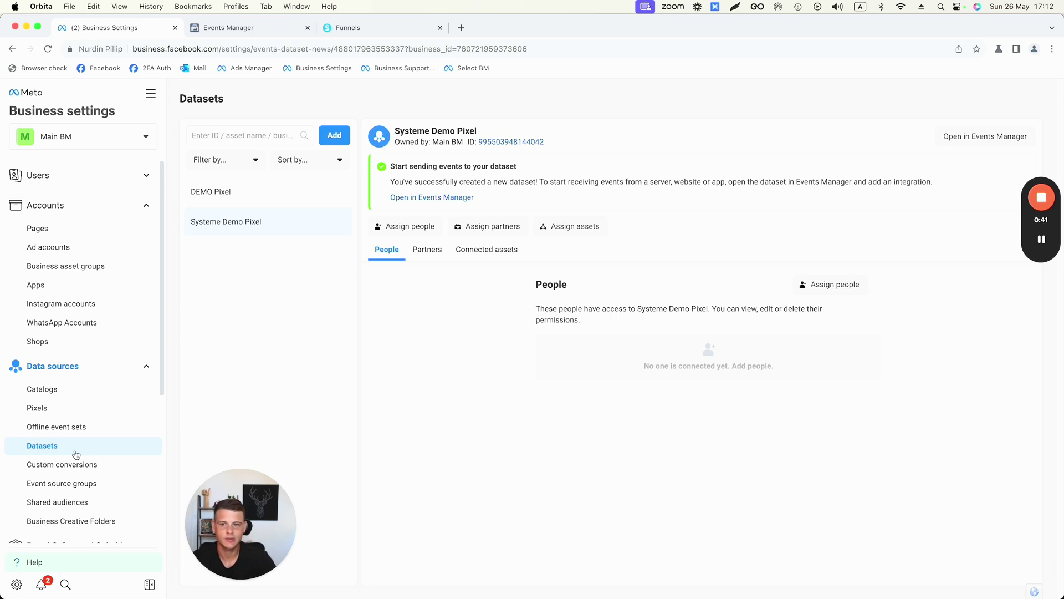
Open the form for creating a new dataset, and close it without creating one.
left_click(339, 138)
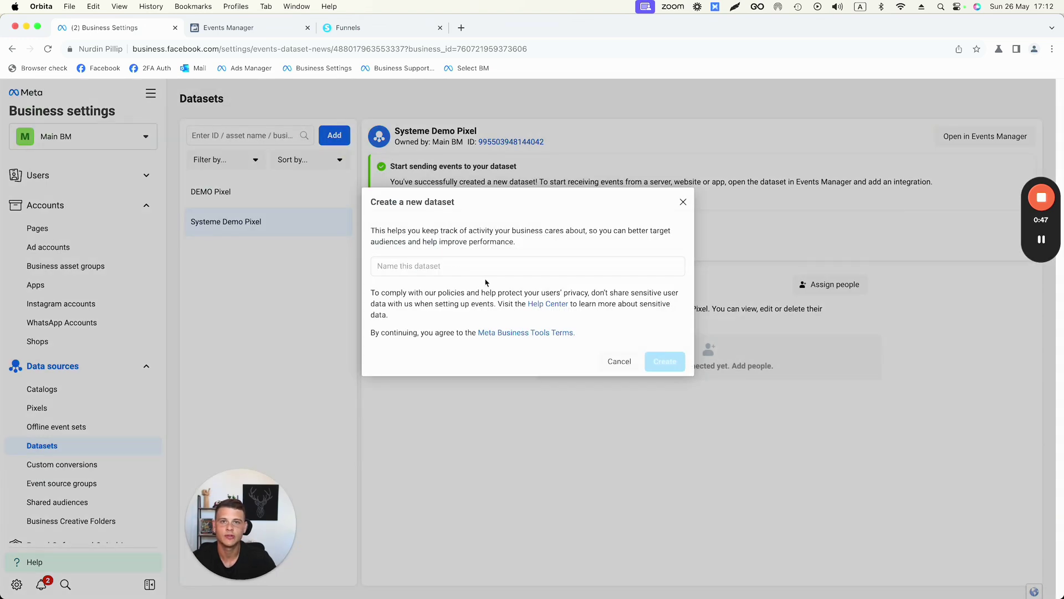
left_click(683, 201)
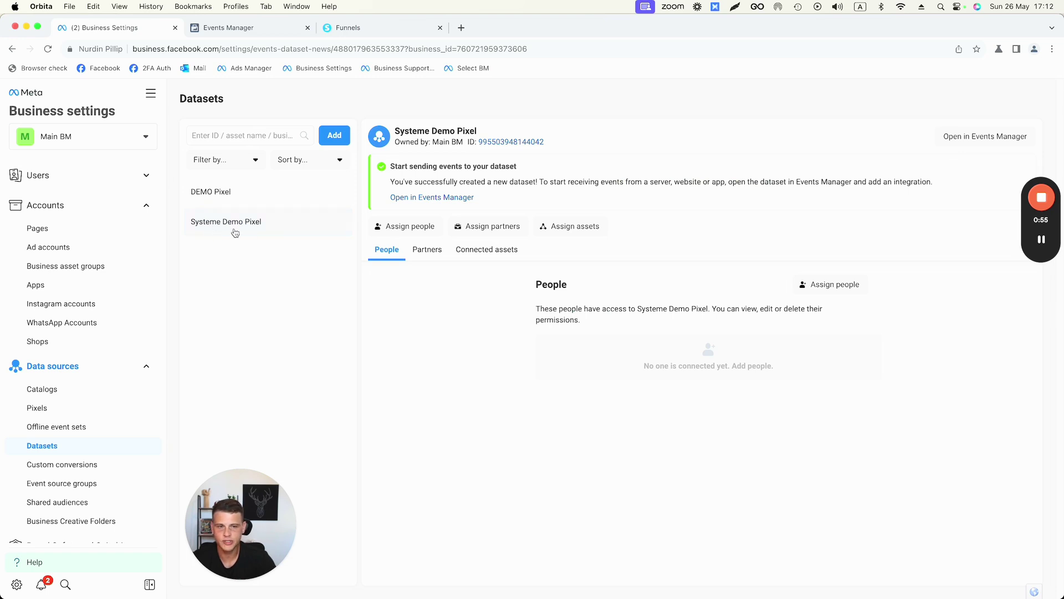
Open the Systeme Demo Pixel dataset in Events Manager and copy the dataset ID from its settings.
left_click(257, 223)
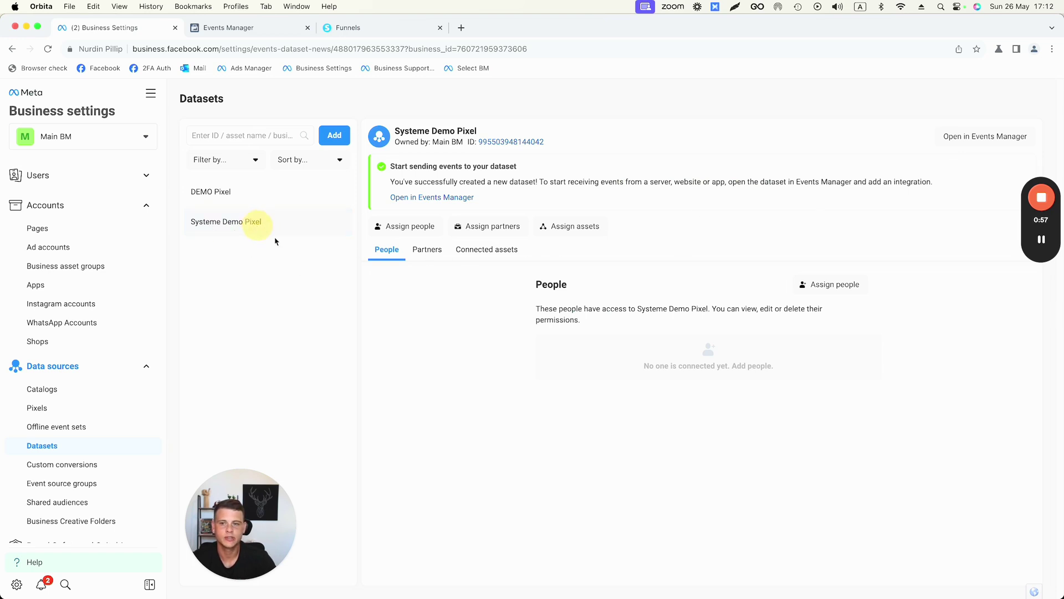
left_click(968, 138)
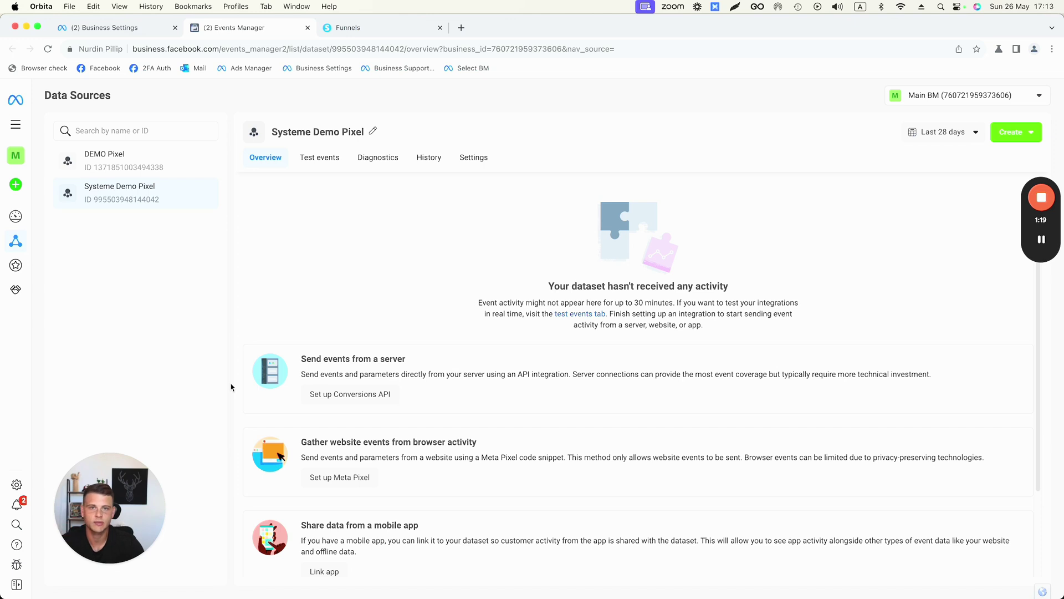
left_click(472, 159)
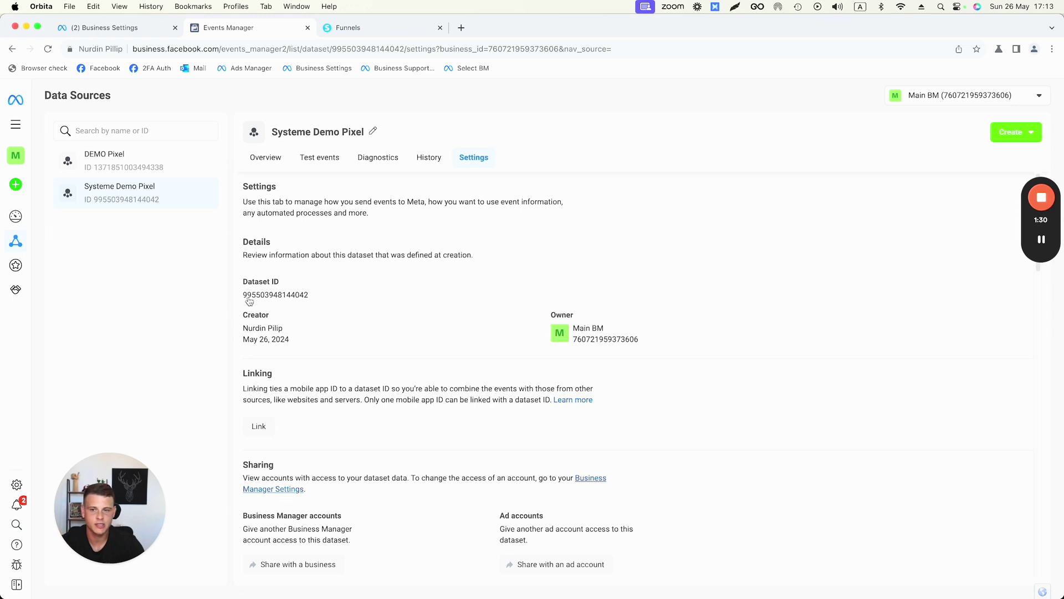
left_click(255, 297)
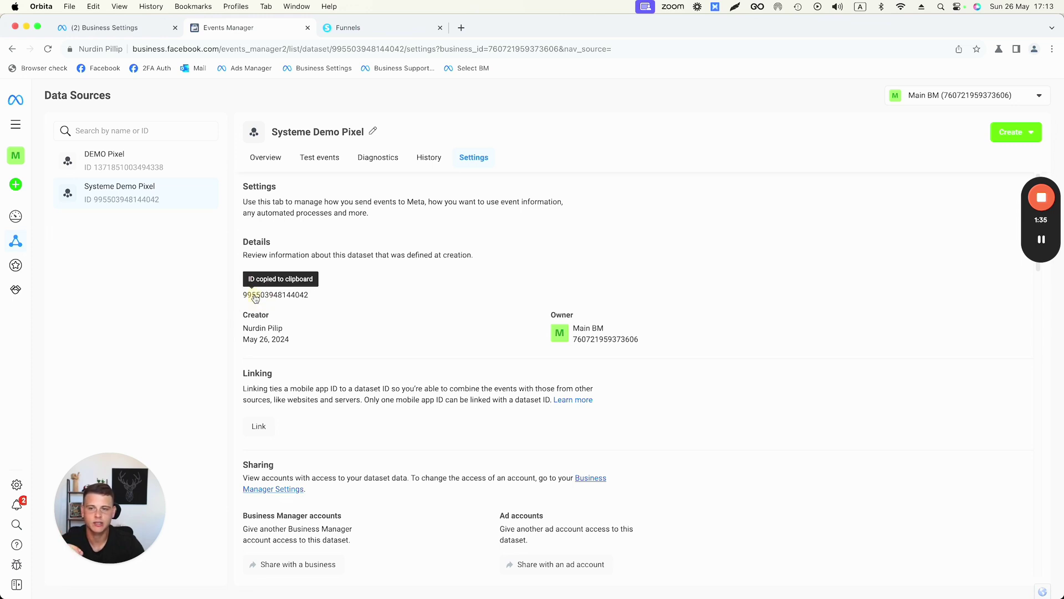
left_click(613, 295)
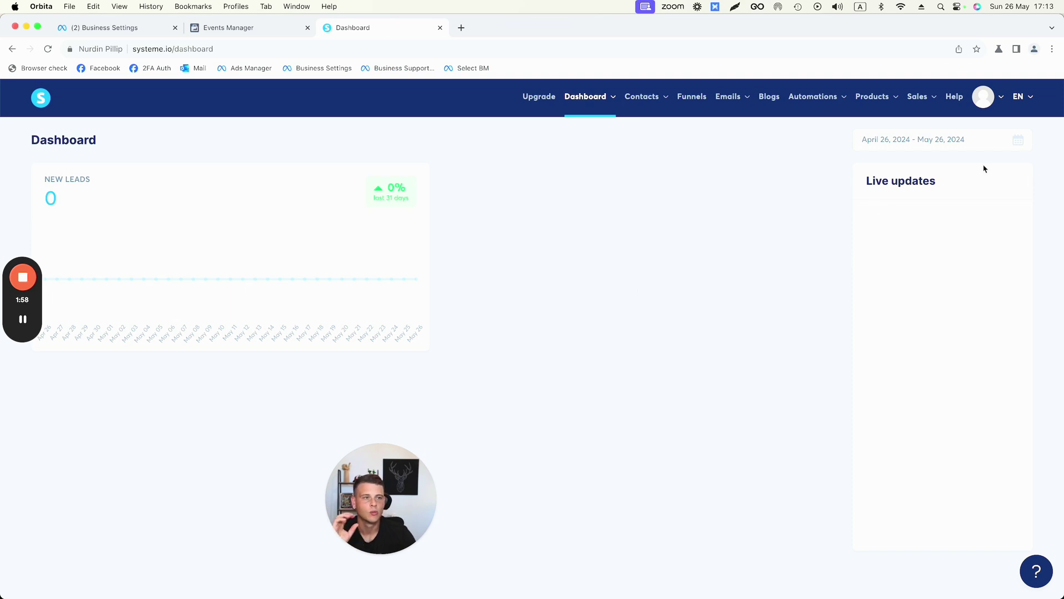
Switch to systeme.io and open the settings of the existing custom domain in the account settings.
left_click(995, 104)
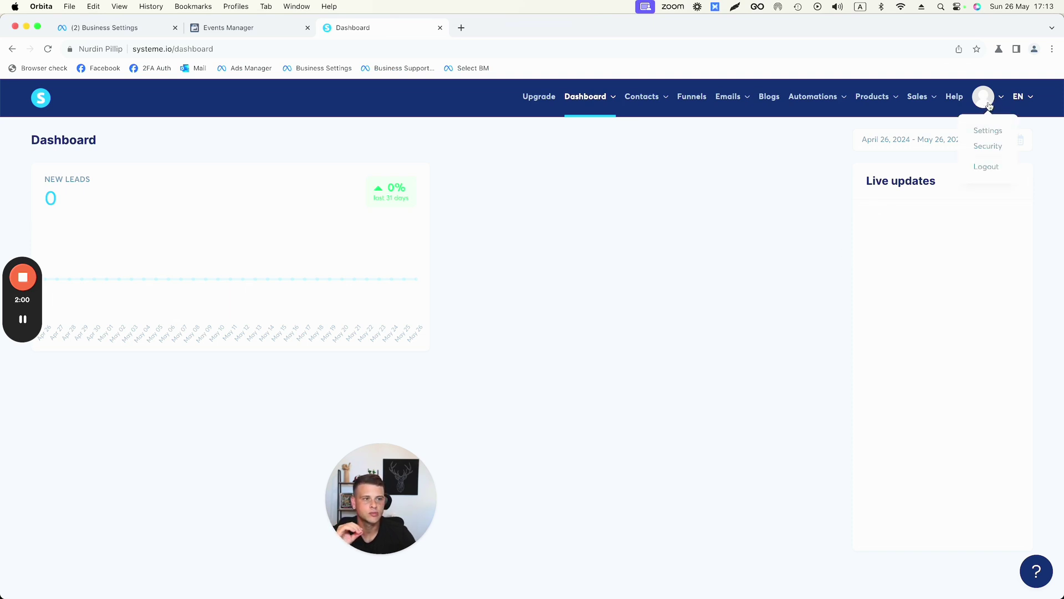
left_click(988, 132)
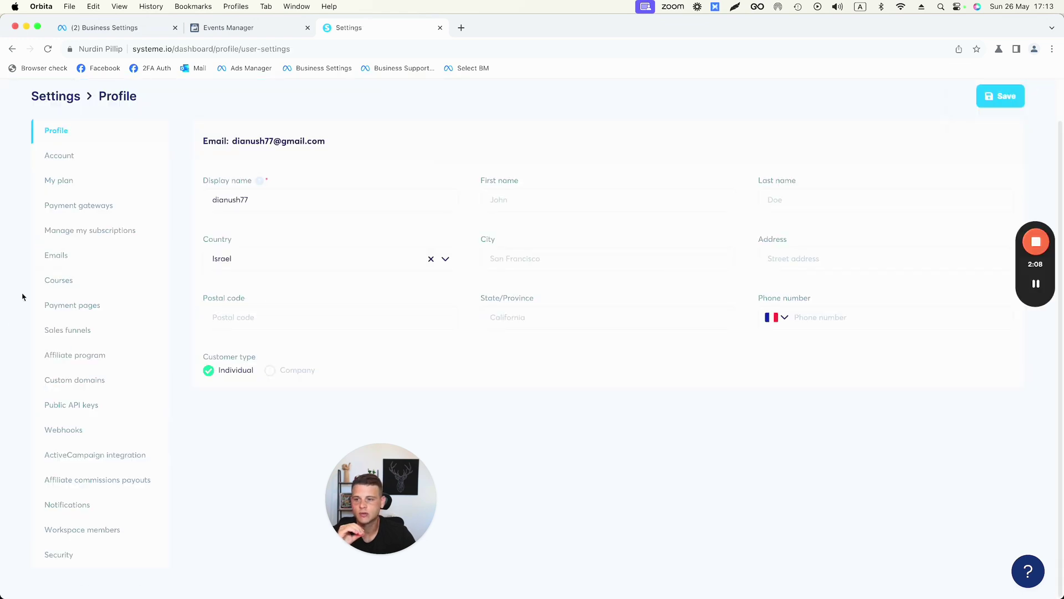
left_click(68, 383)
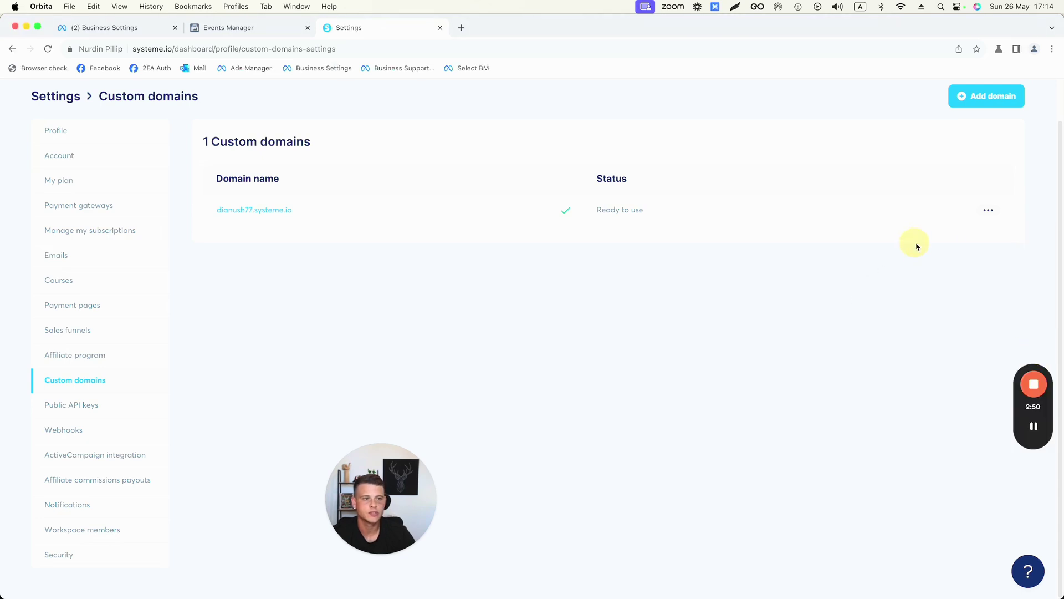
left_click(989, 210)
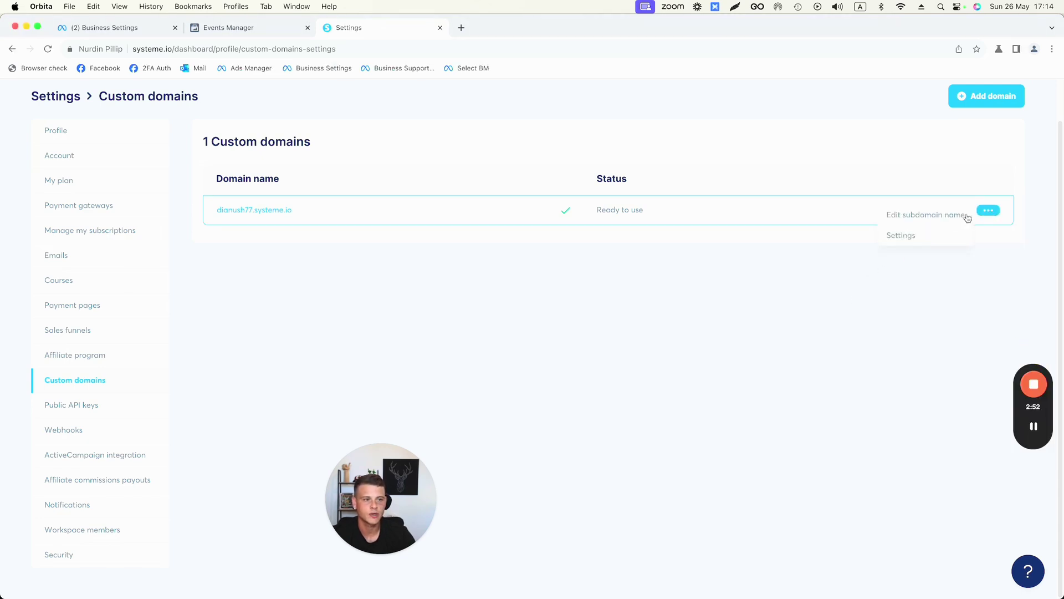
left_click(899, 238)
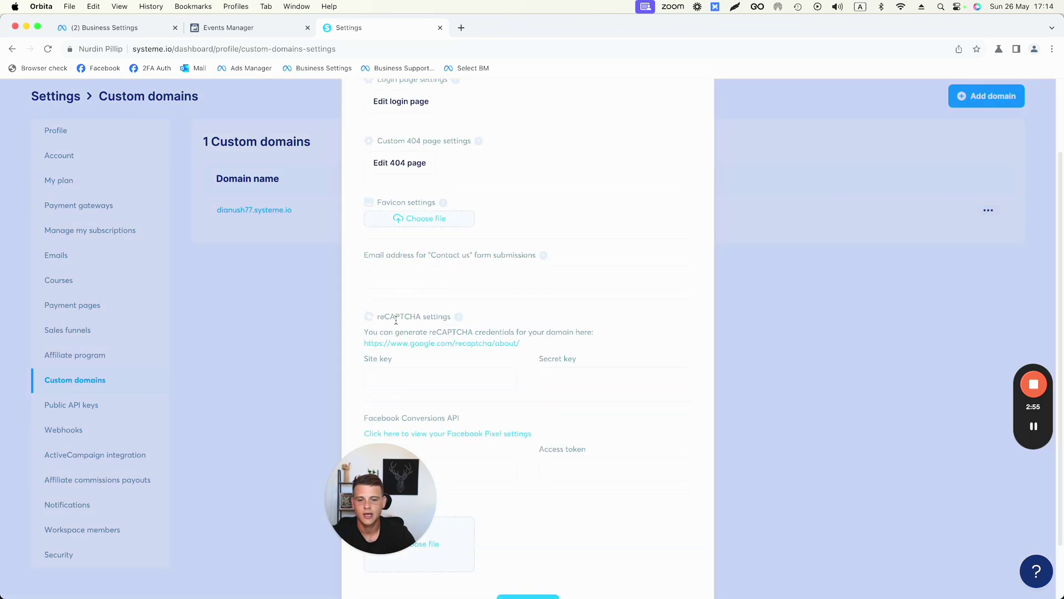
Paste the copied dataset ID as the pixel ID for the domain's Facebook Conversions API.
left_click_drag(384, 468, 219, 435)
scroll(389, 371, "down", 2)
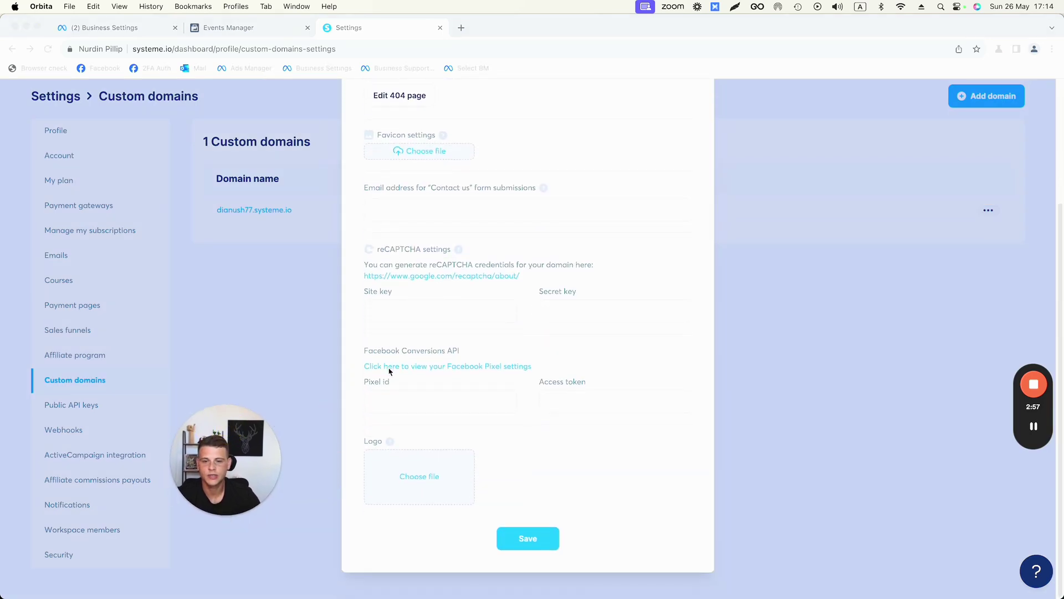
left_click(392, 407)
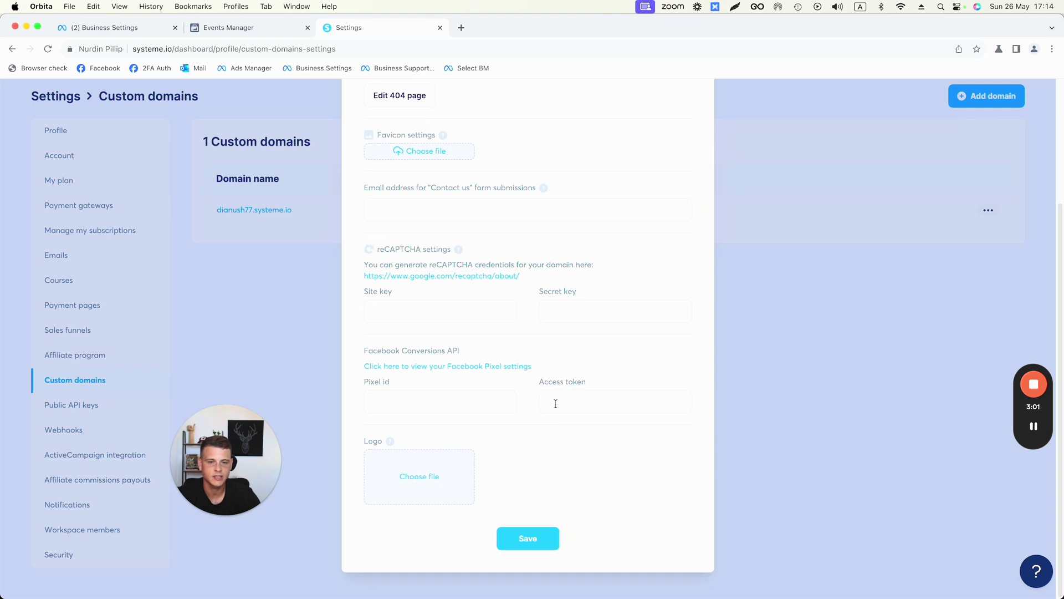
left_click(432, 401)
right_click(404, 403)
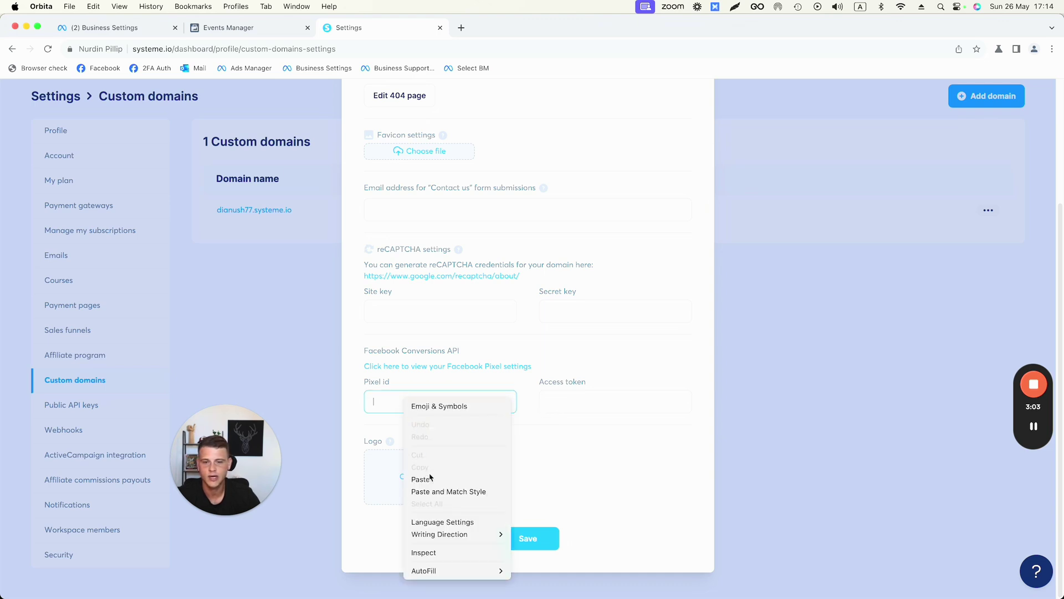
left_click(422, 477)
left_click(356, 408)
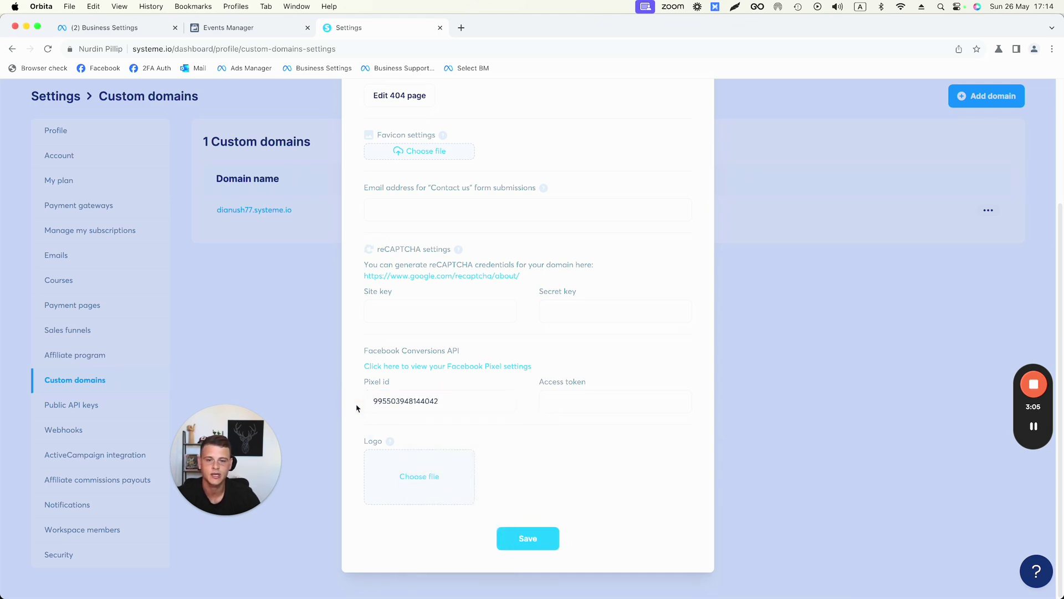
Switch back to Events Manager, generate a Conversions API access token for direct integration and copy it.
left_click(267, 33)
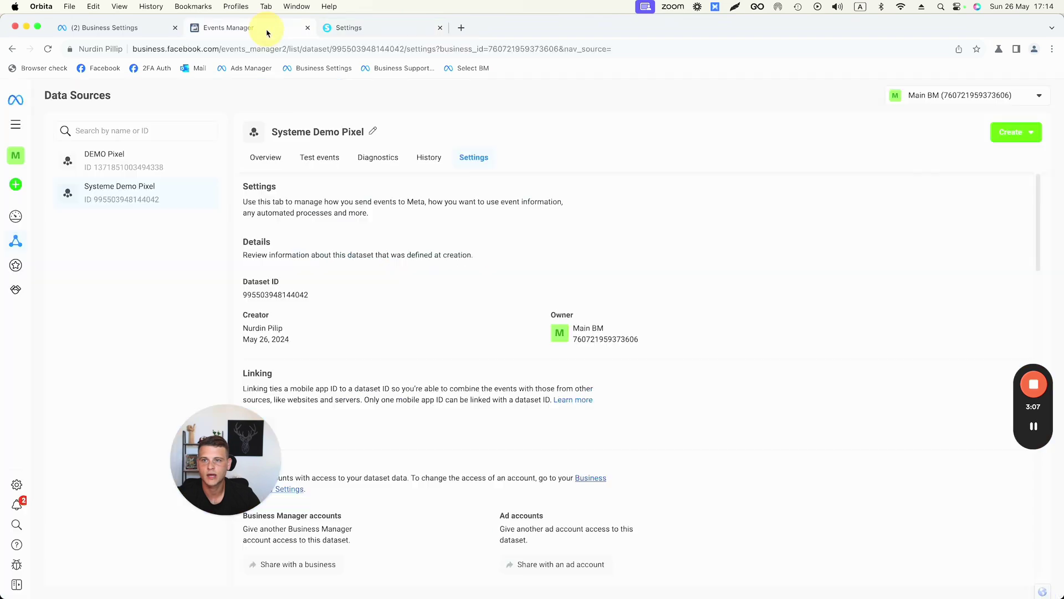
scroll(444, 224, "down", 5)
left_click_drag(226, 448, 166, 407)
scroll(349, 328, "down", 10)
scroll(342, 329, "up", 1)
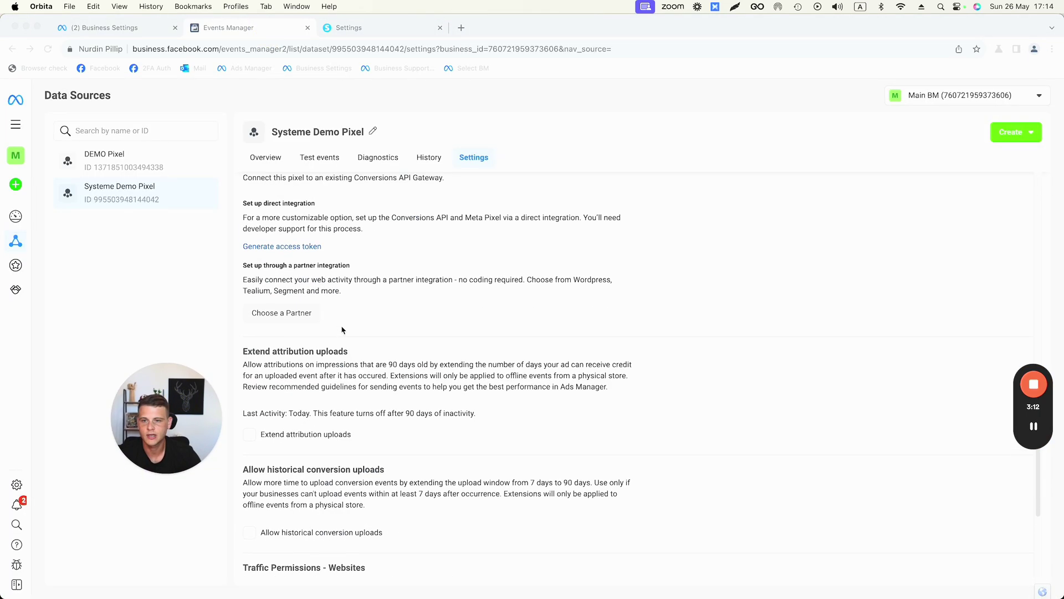
scroll(287, 252, "up", 4)
left_click(334, 308)
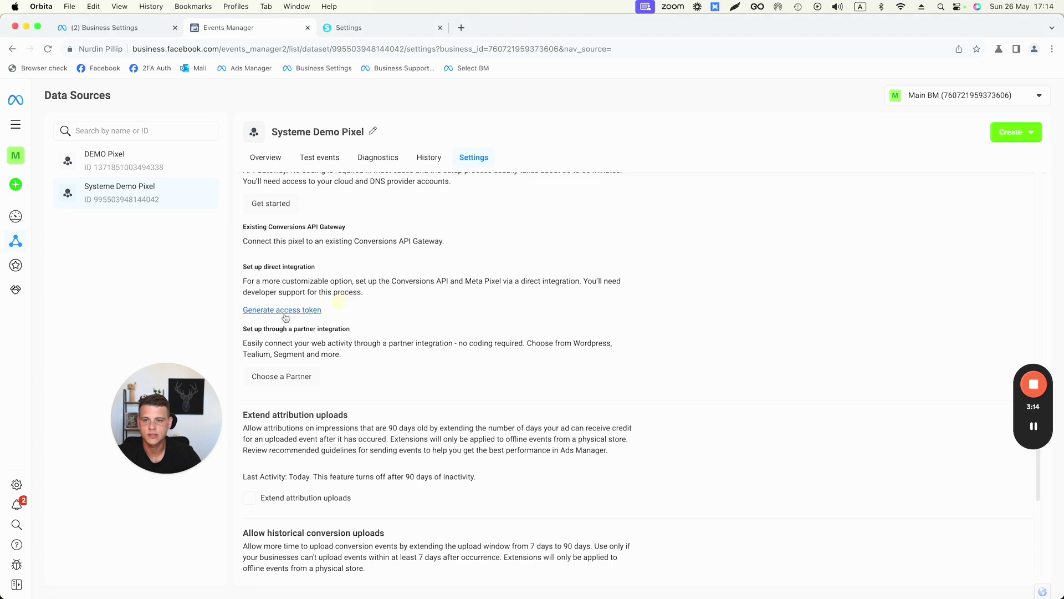
left_click(272, 311)
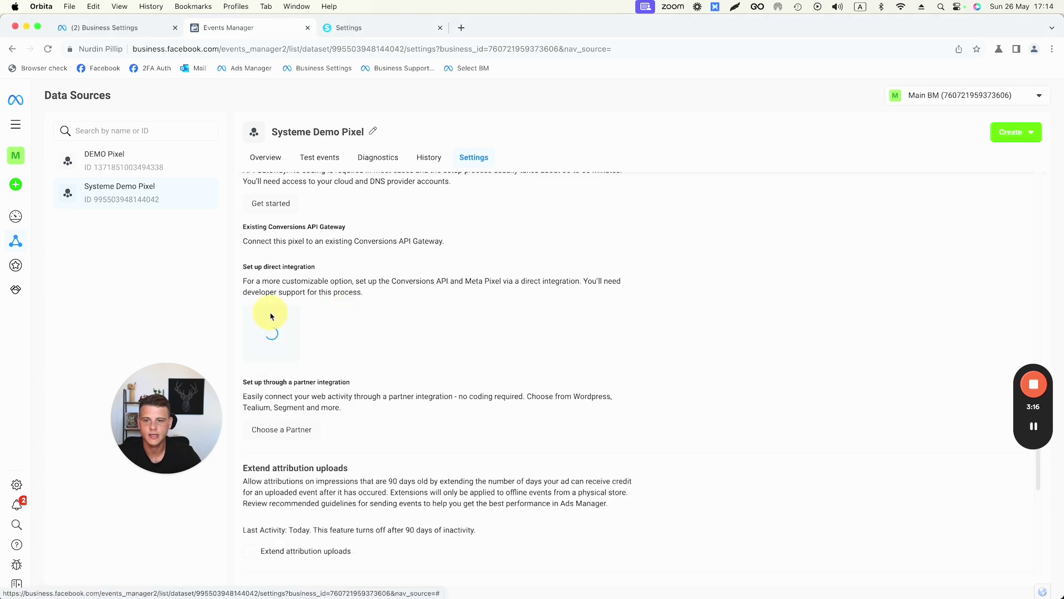
left_click(351, 370)
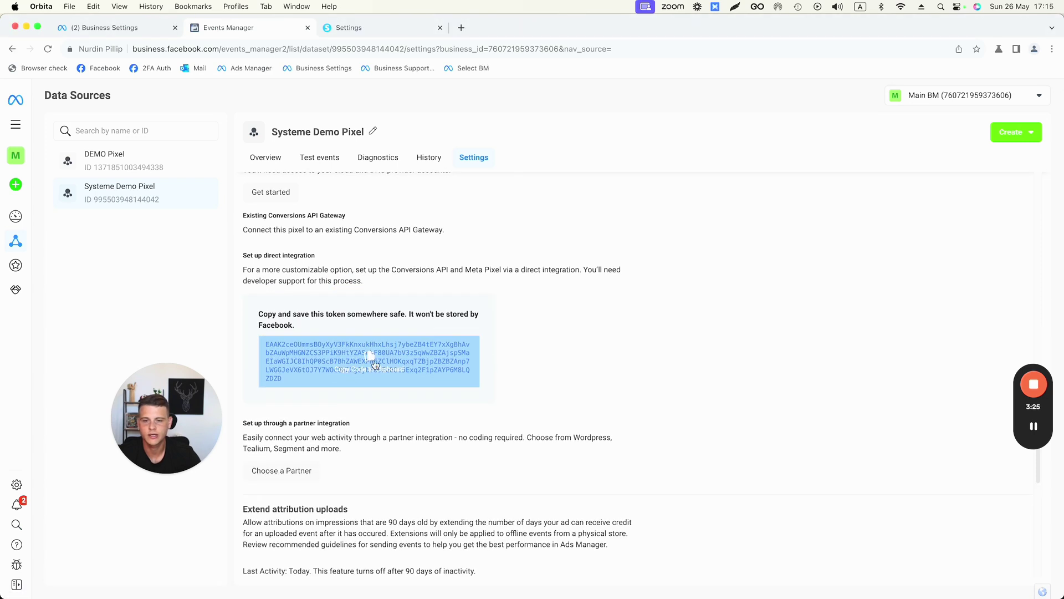
Return to systeme.io, paste the access token into the domain's Facebook Conversions API settings and save them.
left_click(371, 28)
right_click(564, 402)
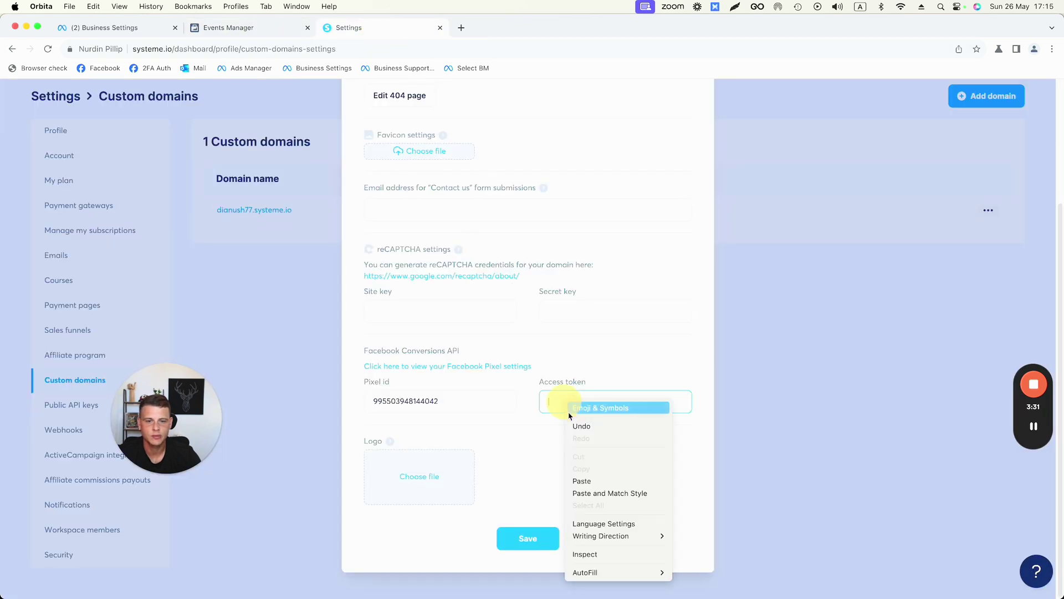
left_click(593, 481)
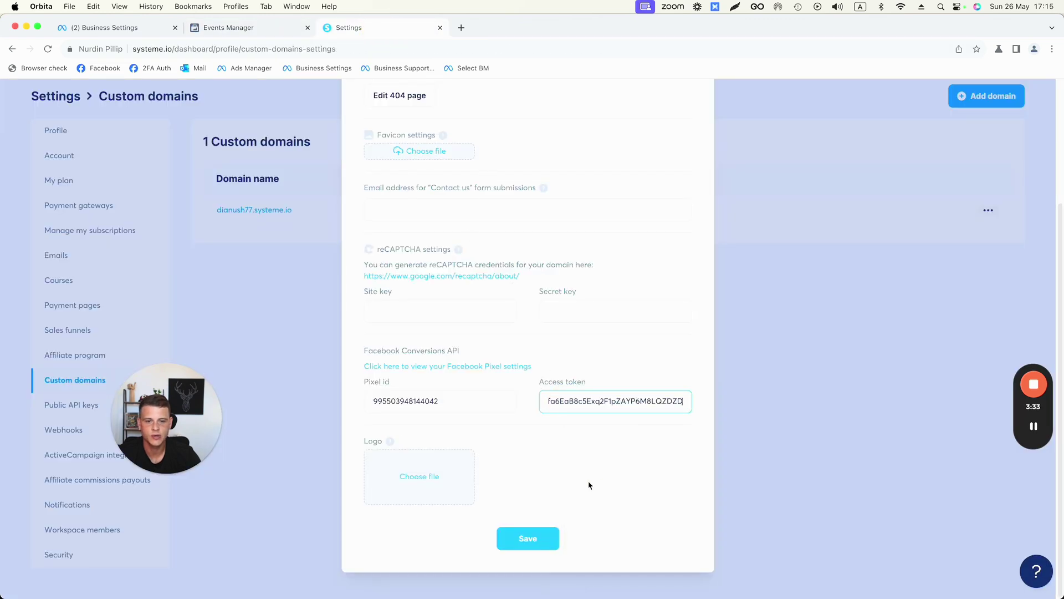
left_click(516, 542)
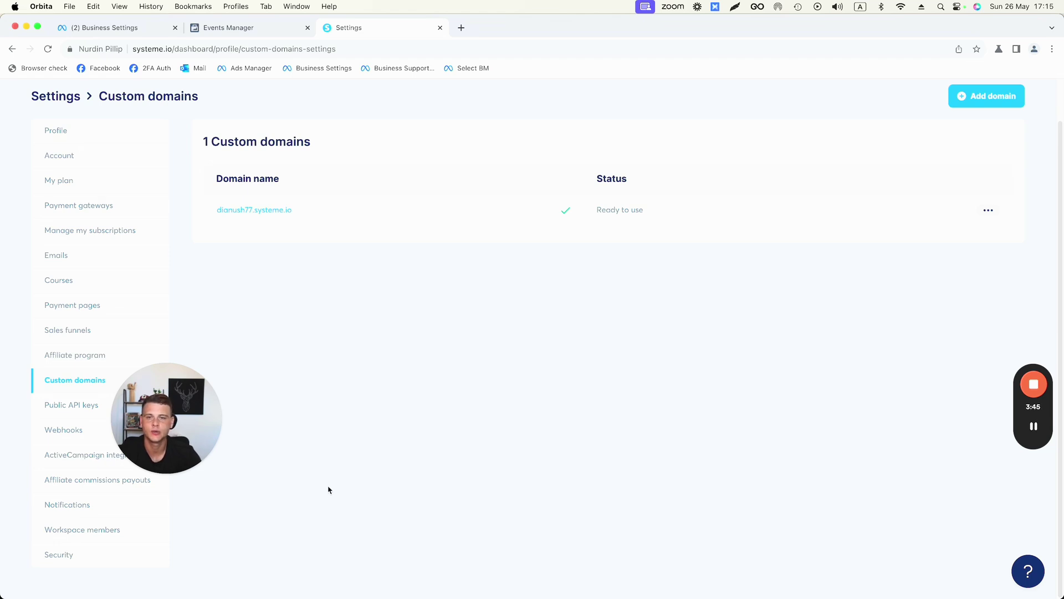
Open the Youtube Tutorial funnel and edit its Squeeze page in the page editor.
scroll(440, 278, "up", 2)
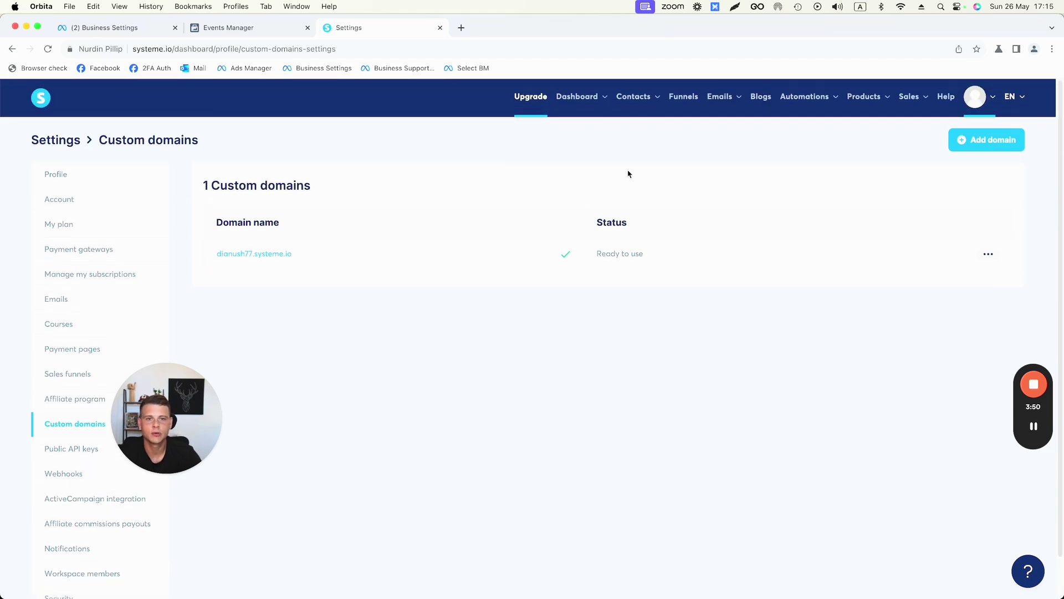
left_click(686, 103)
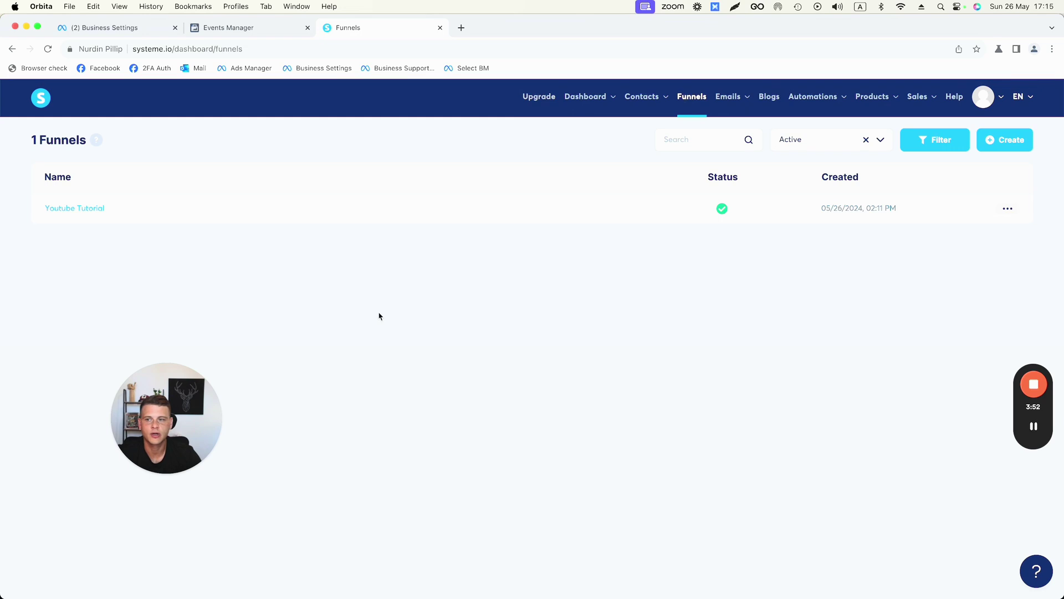
left_click(92, 209)
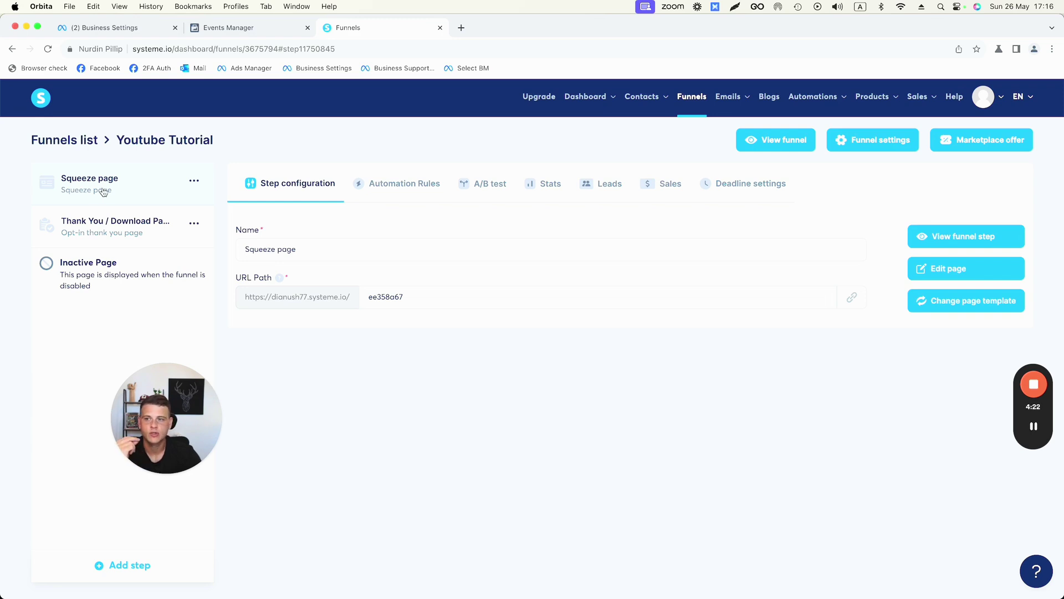
left_click(930, 279)
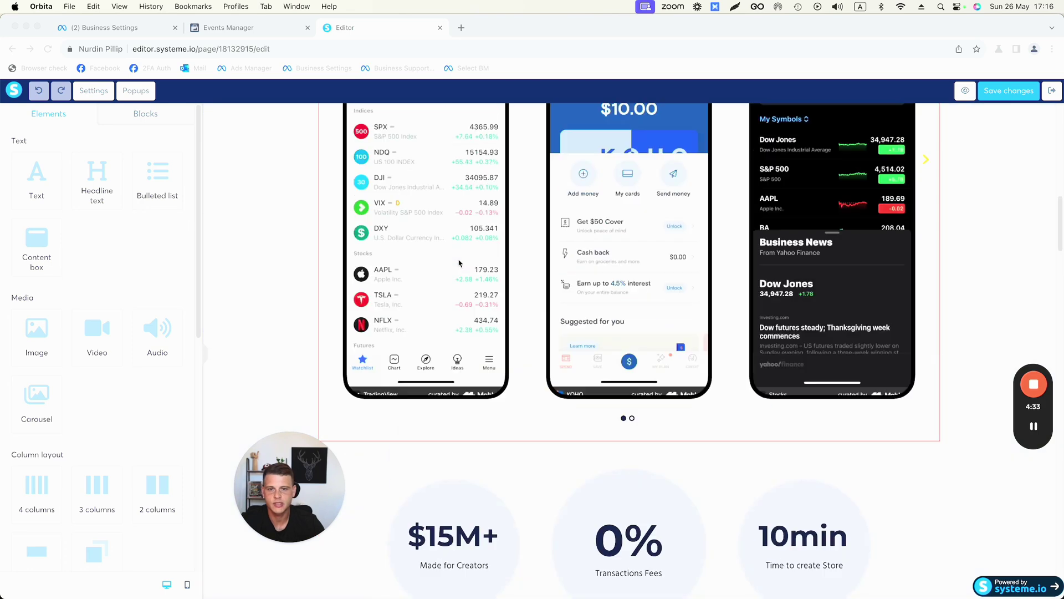
Open the header code editor in the Squeeze page's tracking settings.
scroll(459, 263, "up", 15)
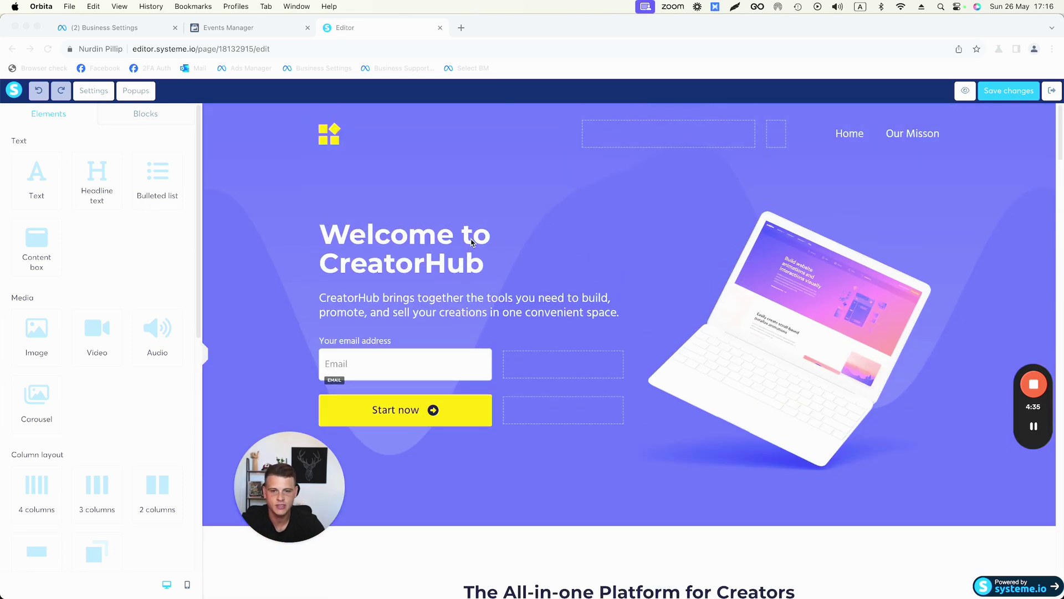
scroll(466, 252, "down", 2)
scroll(453, 240, "up", 2)
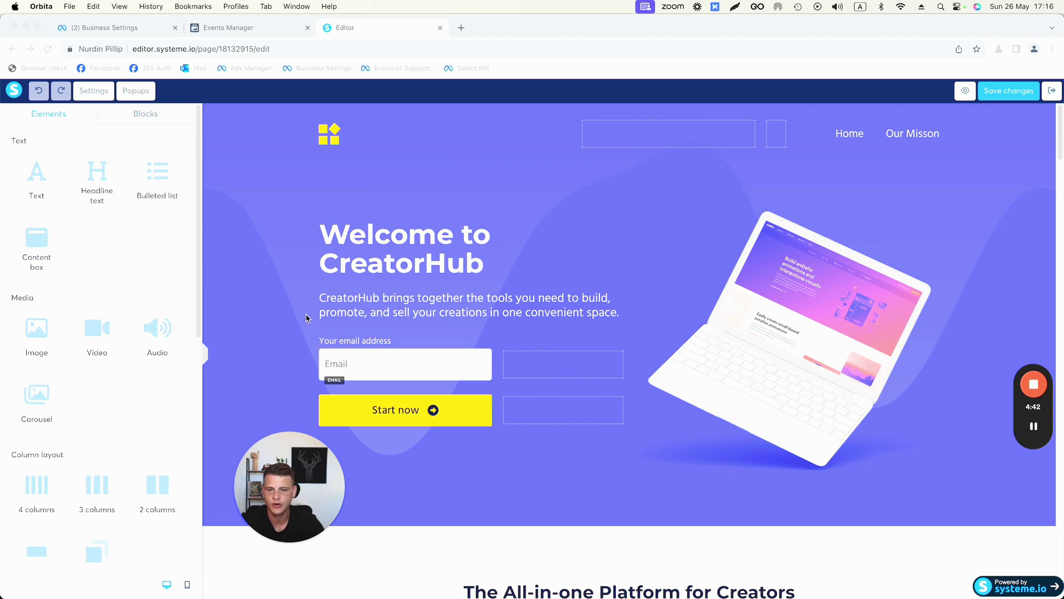
left_click(156, 270)
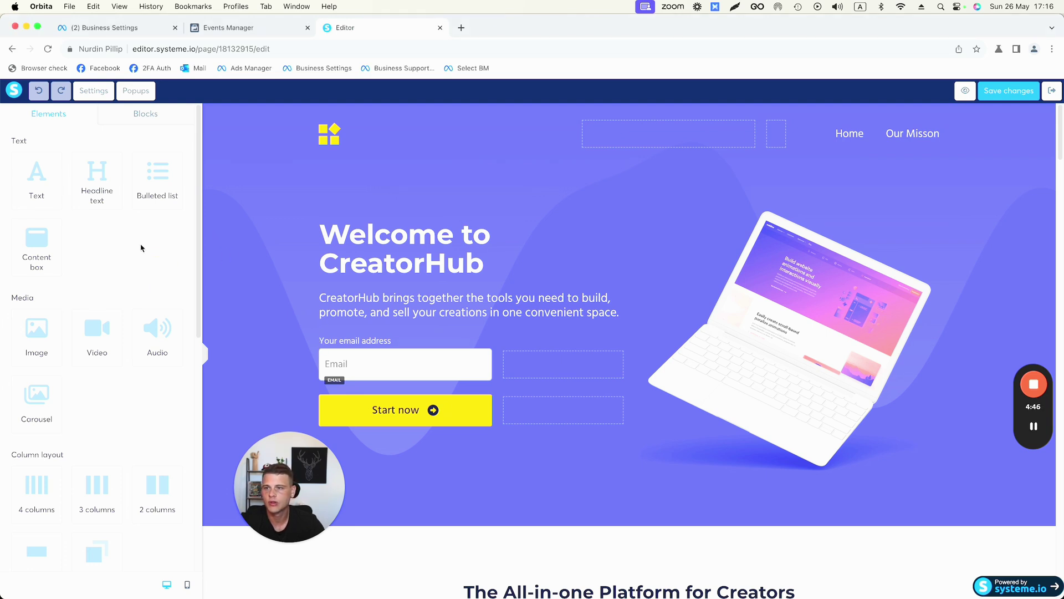
left_click(94, 90)
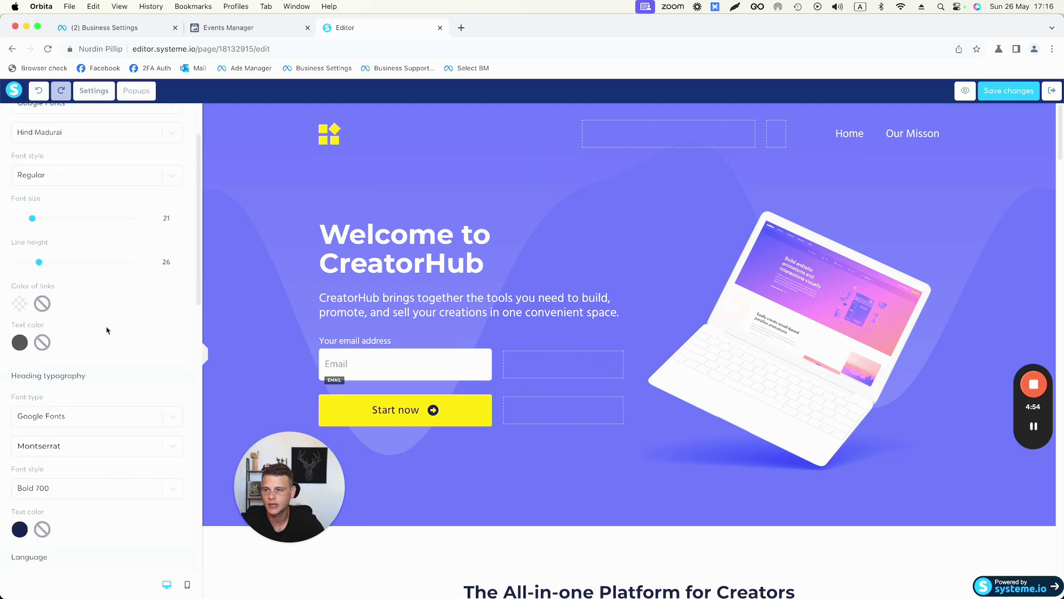
scroll(107, 310, "down", 3)
scroll(105, 332, "down", 10)
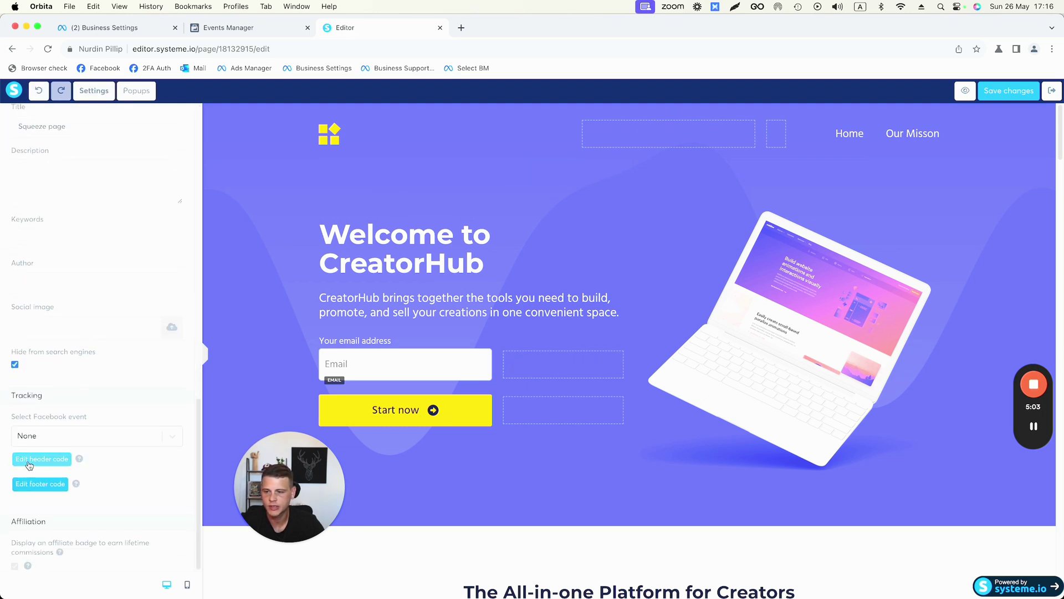
left_click(29, 460)
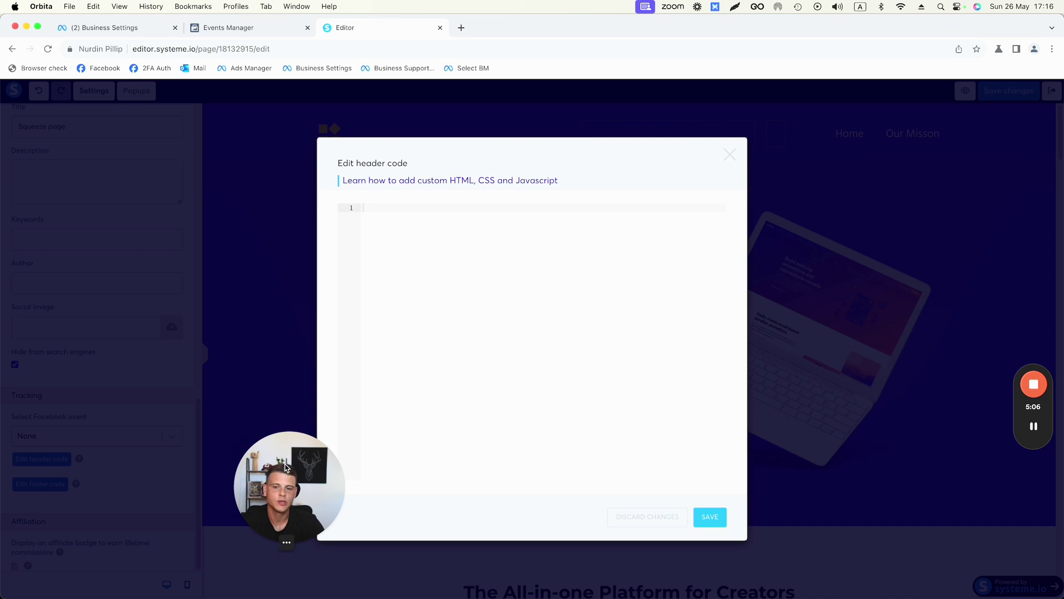
left_click_drag(286, 469, 220, 448)
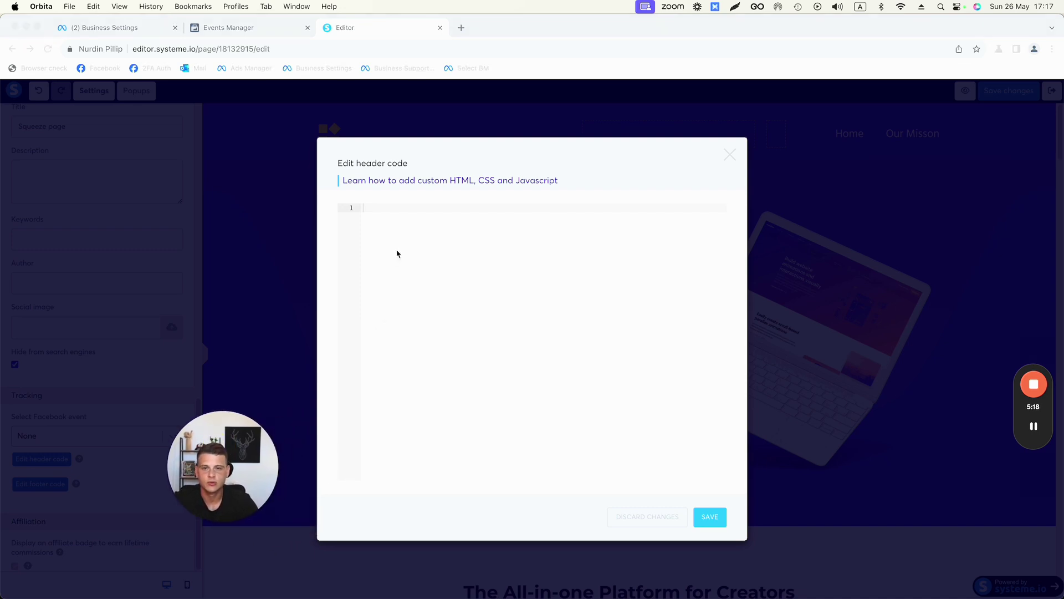
Switch to Events Manager, start the manual Meta Pixel installation for Systeme Demo Pixel and copy its base code.
left_click(260, 31)
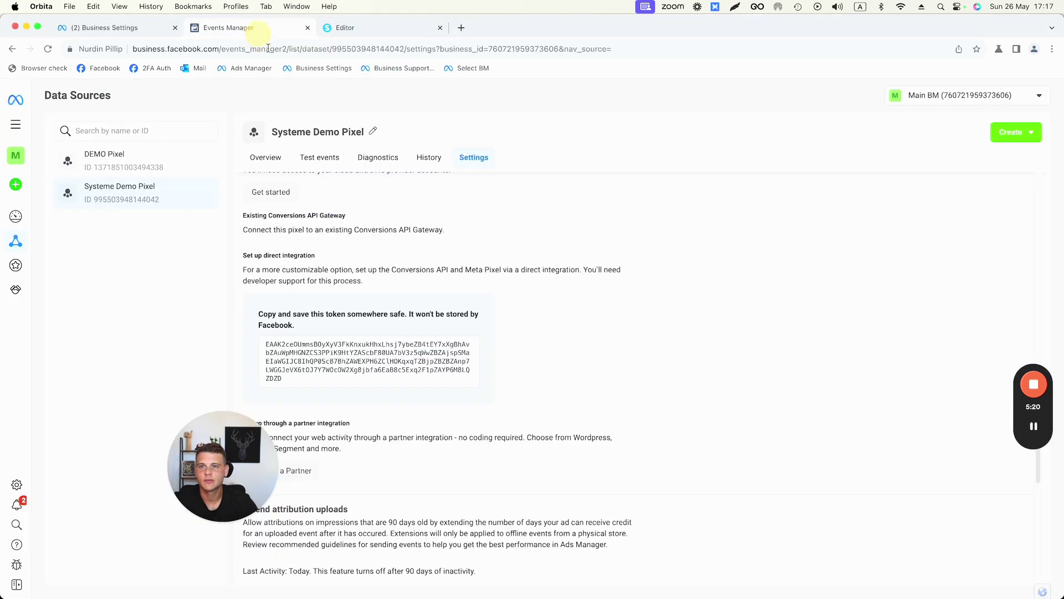
left_click(263, 158)
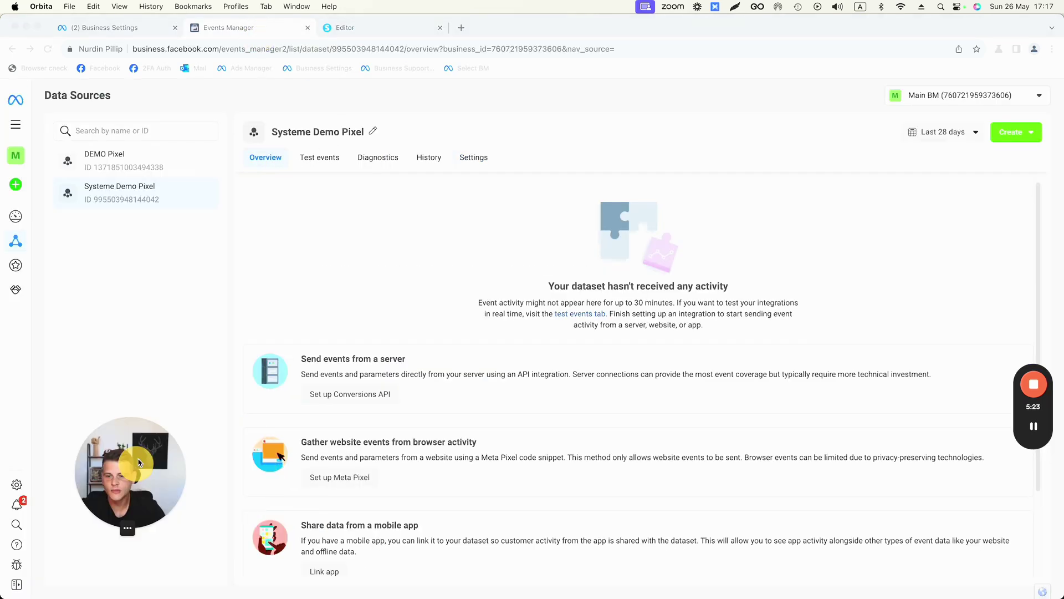
scroll(293, 430, "down", 3)
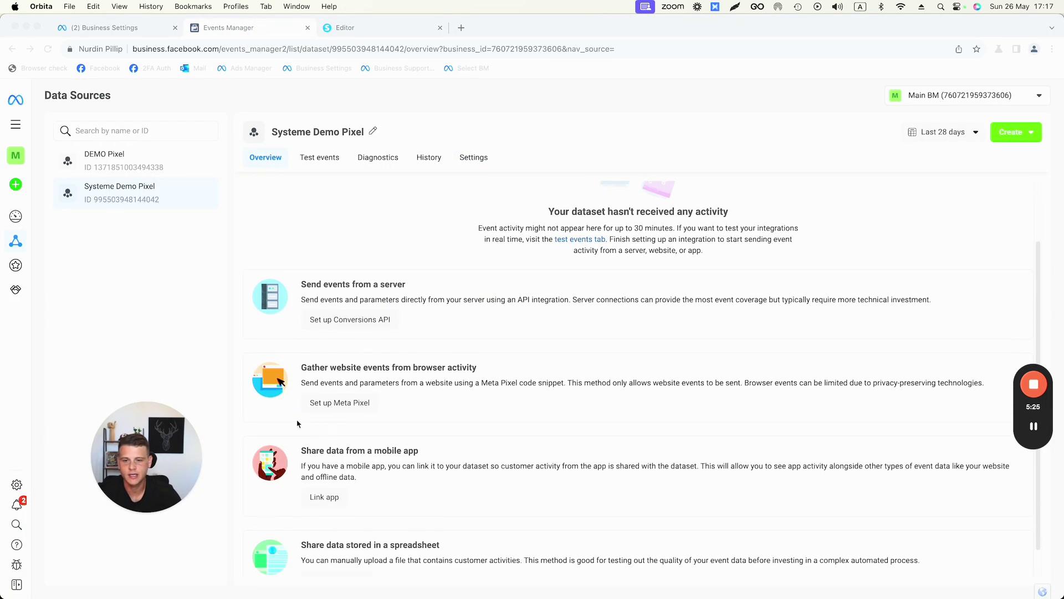
left_click(298, 424)
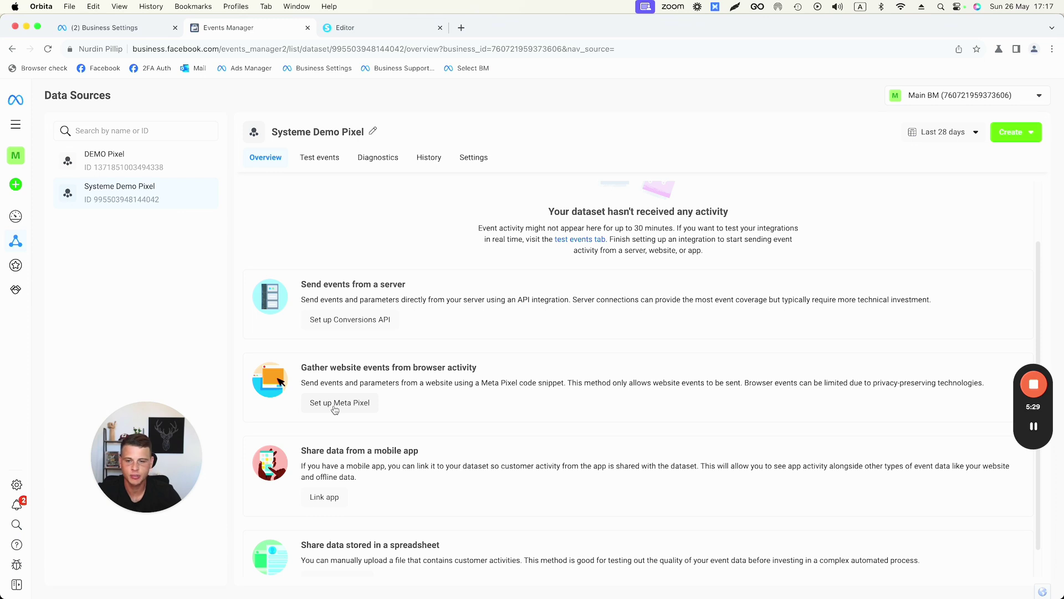
left_click(328, 410)
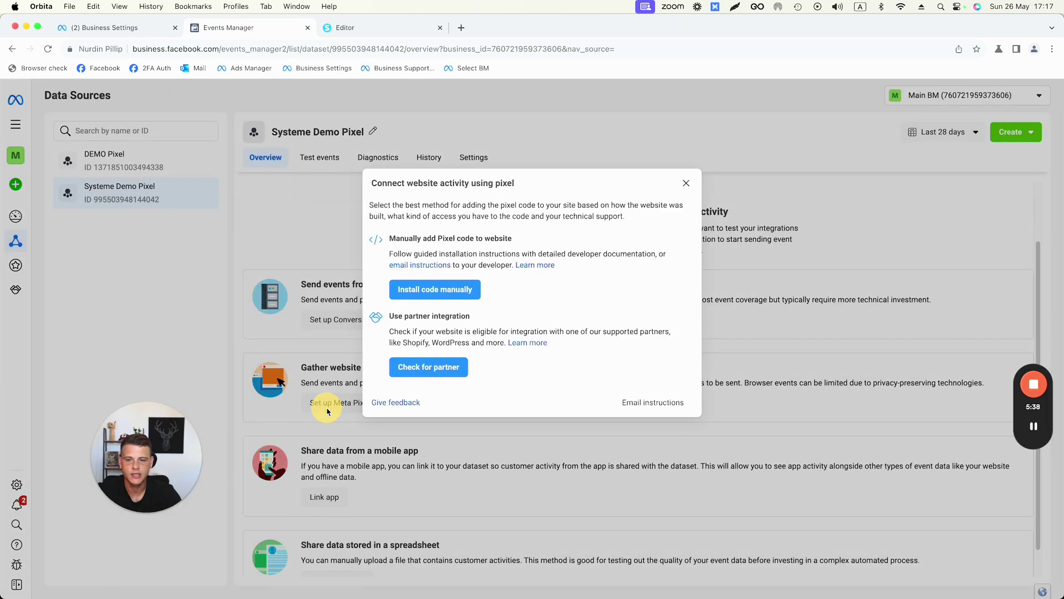
left_click(437, 289)
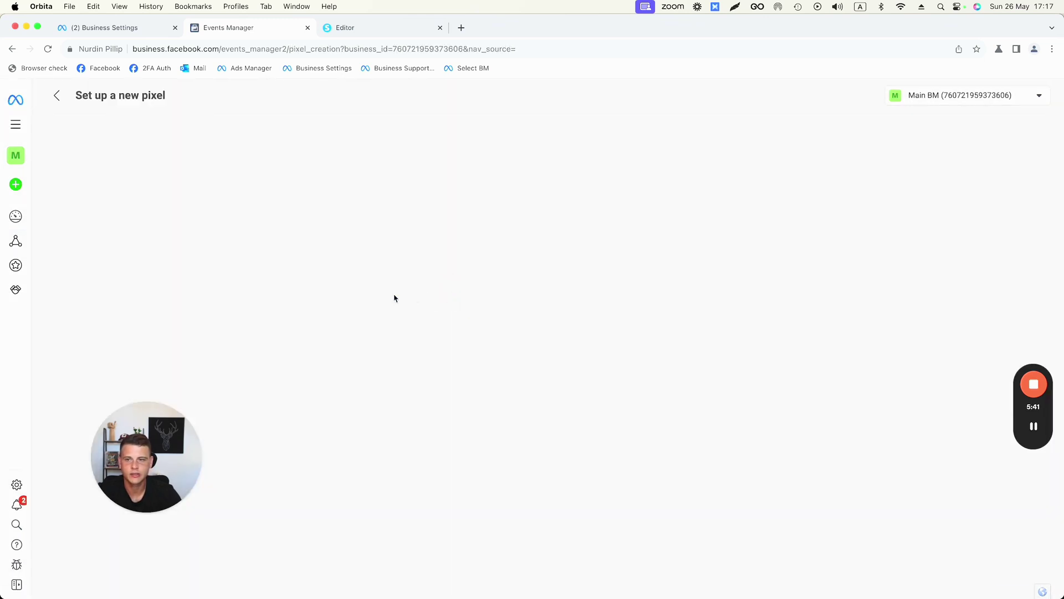
left_click(283, 304)
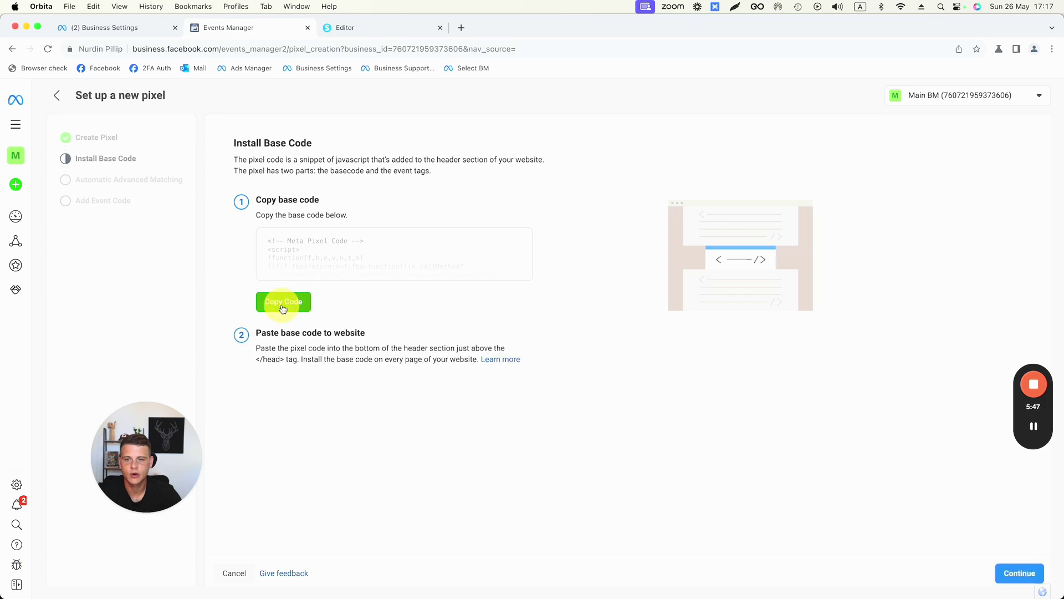
Return to the systeme.io editor, paste the copied Meta Pixel base code into the Squeeze page's header code and save it.
left_click(409, 28)
left_click(438, 226)
right_click(438, 226)
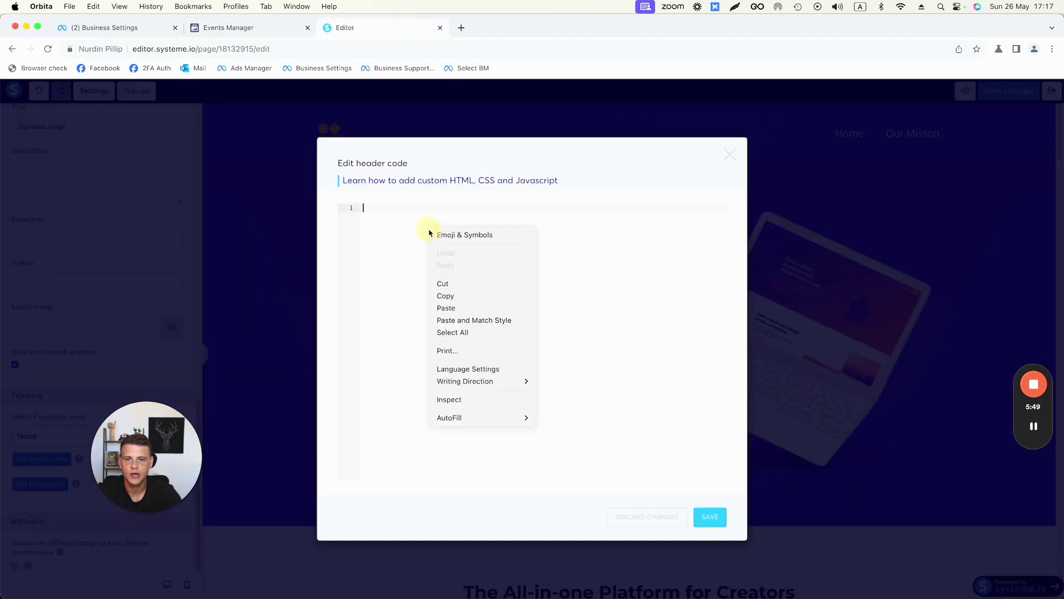
left_click(452, 309)
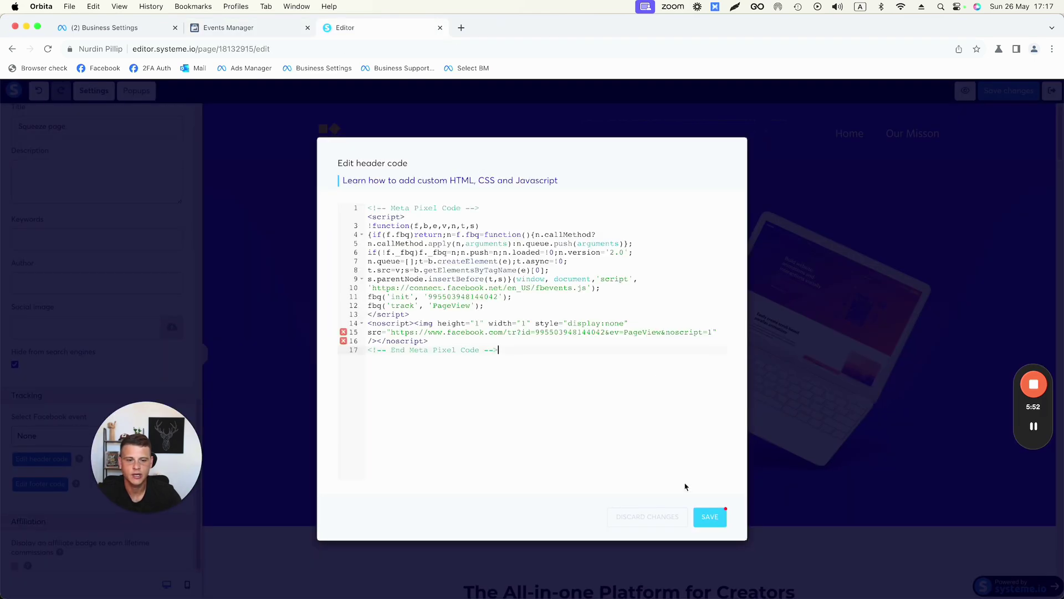
left_click(708, 516)
left_click_drag(289, 358, 386, 481)
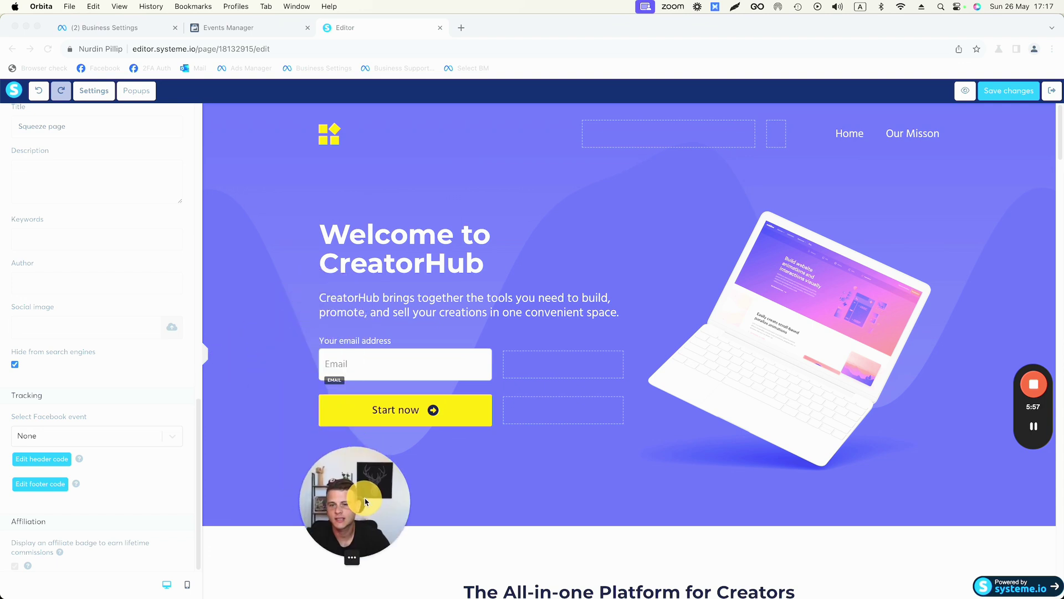
Set the Squeeze page's Facebook event to View content, save the page changes and exit the editor.
left_click(3, 419)
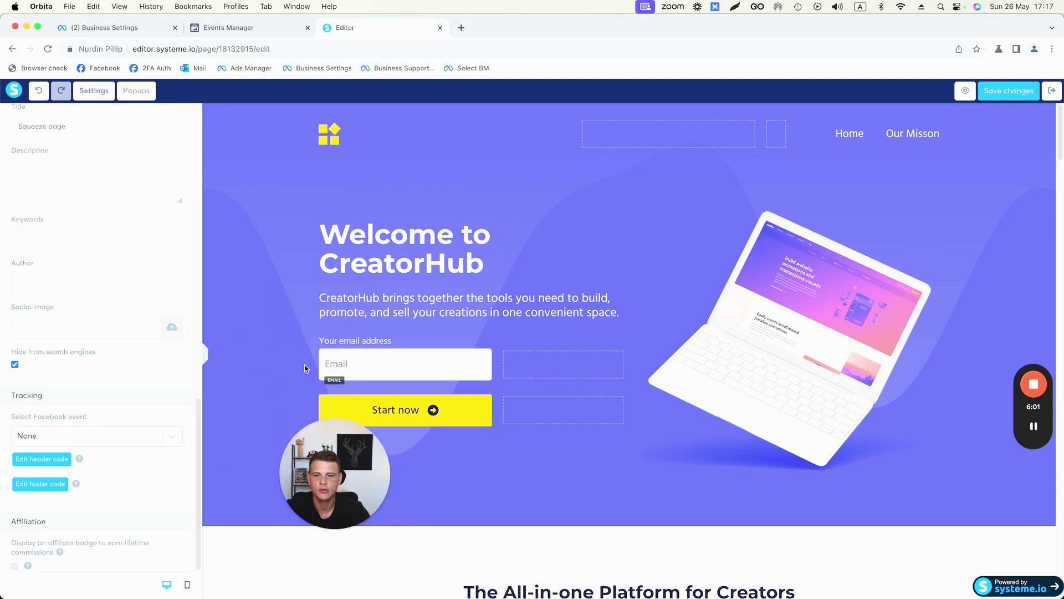
left_click(172, 436)
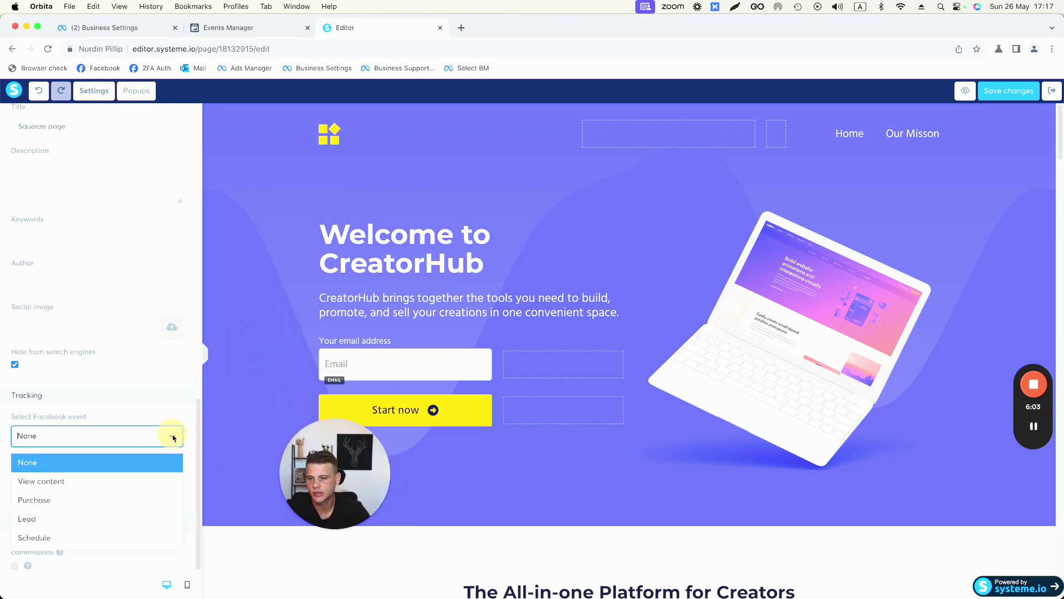
left_click(72, 482)
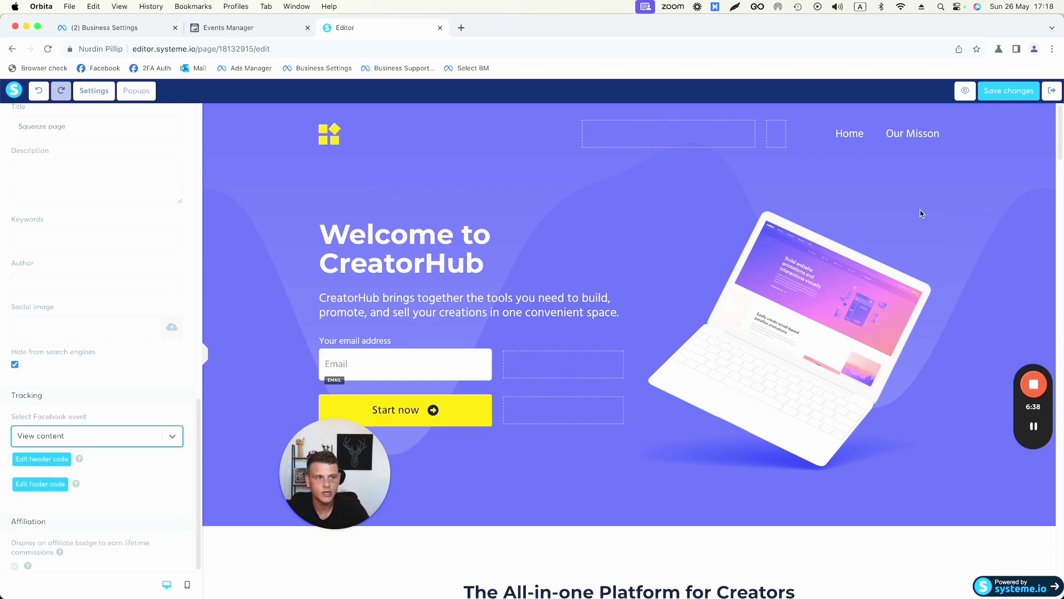
left_click(1014, 91)
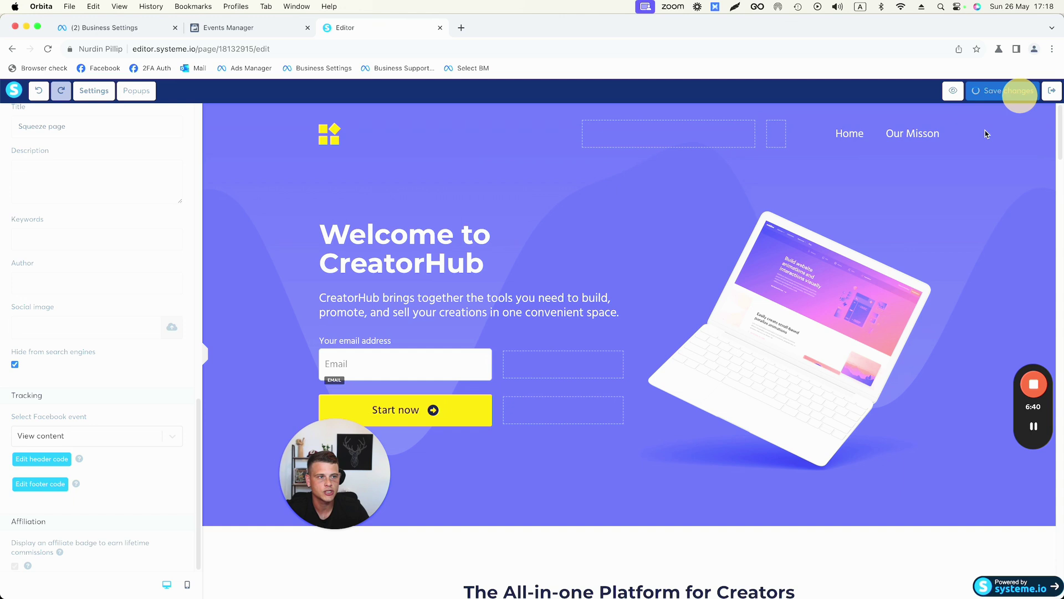
left_click(1052, 95)
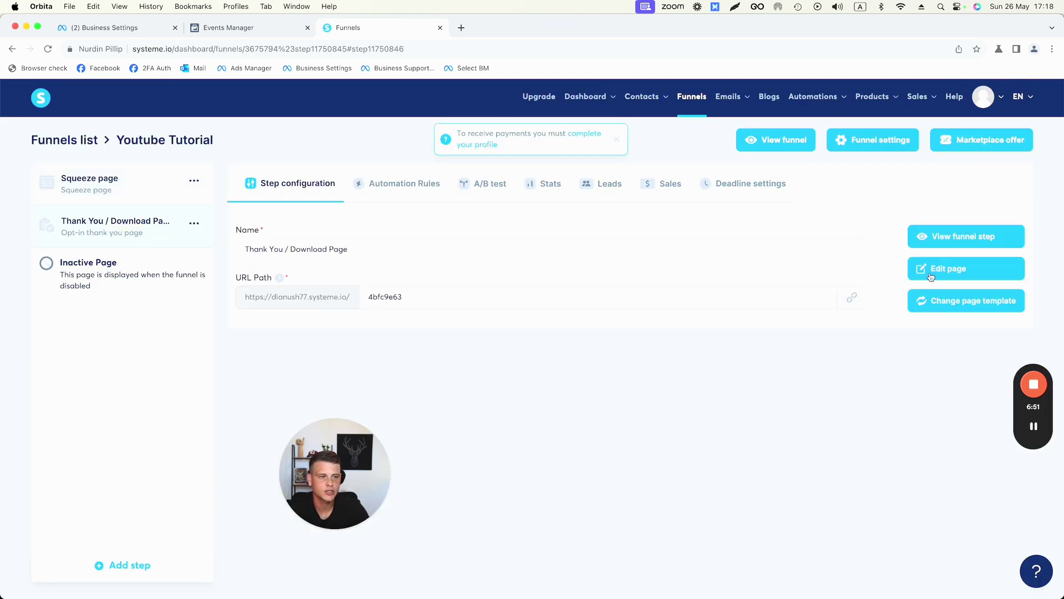
Edit the Thank You / Download Page, paste the Meta Pixel base code into its header code and save the code.
left_click(931, 271)
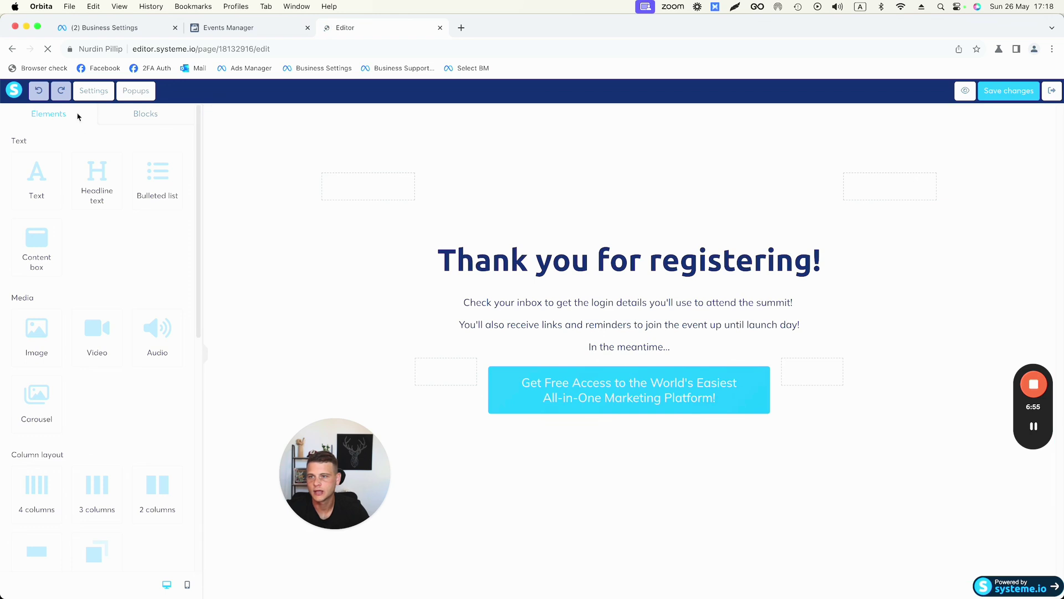
left_click(93, 90)
scroll(86, 260, "down", 10)
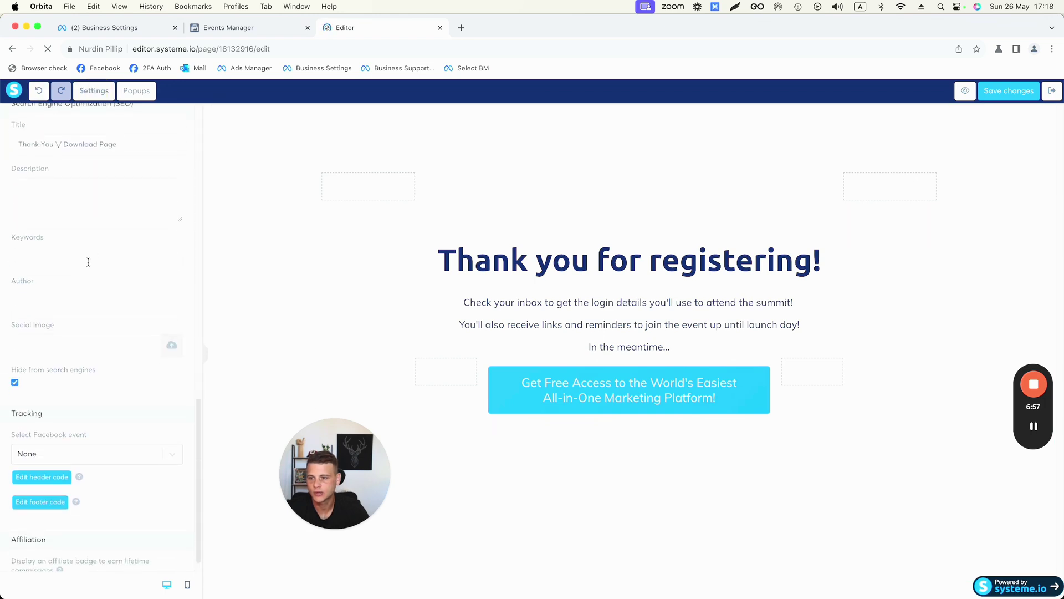
left_click(22, 460)
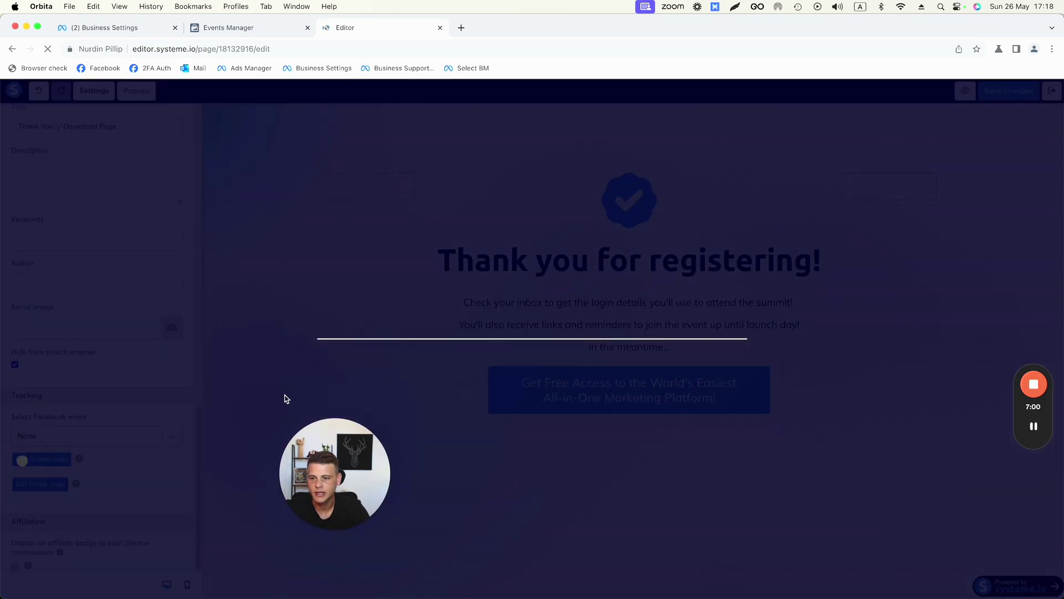
right_click(441, 268)
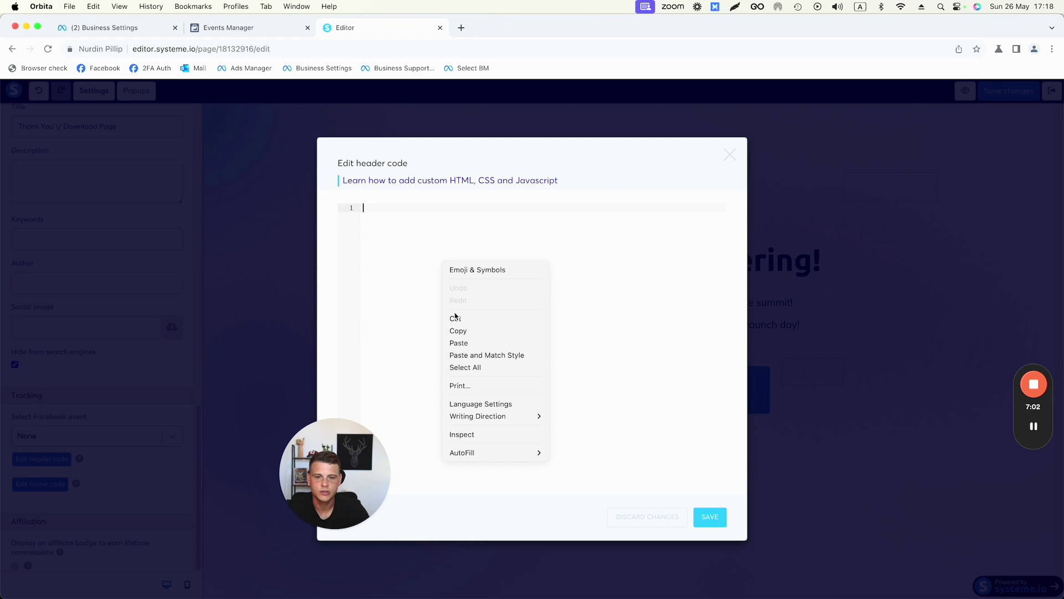
left_click(458, 342)
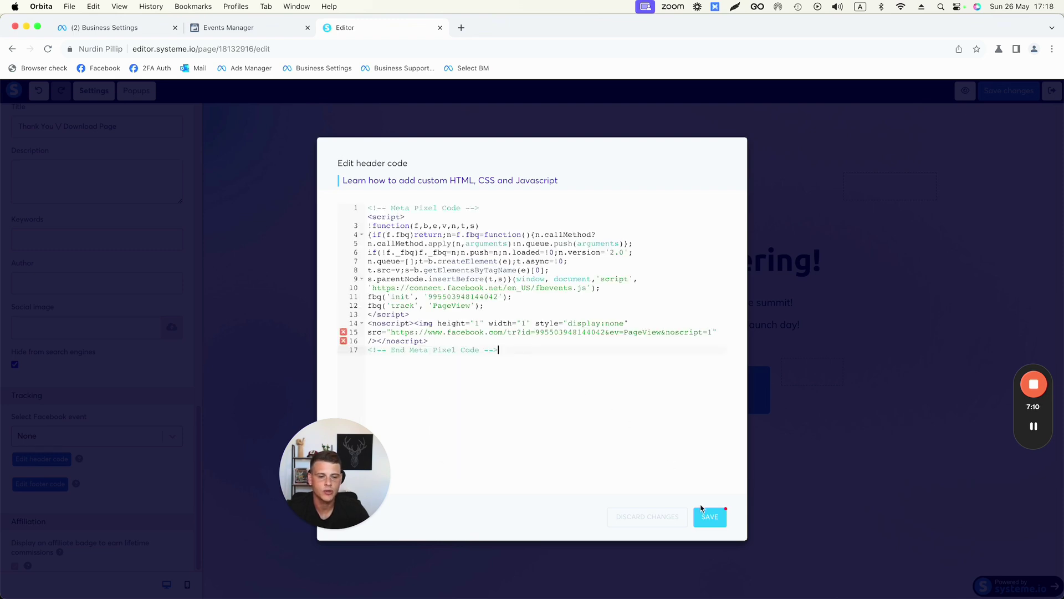
left_click(715, 523)
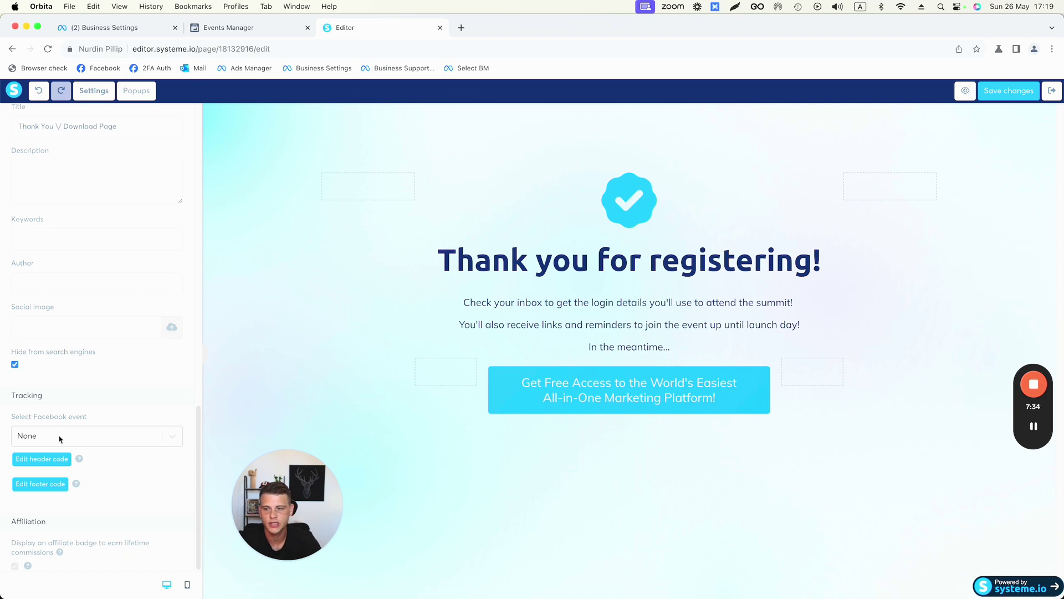
Set the Thank You / Download Page's Facebook event to Lead, save the page changes and exit the editor.
left_click(78, 441)
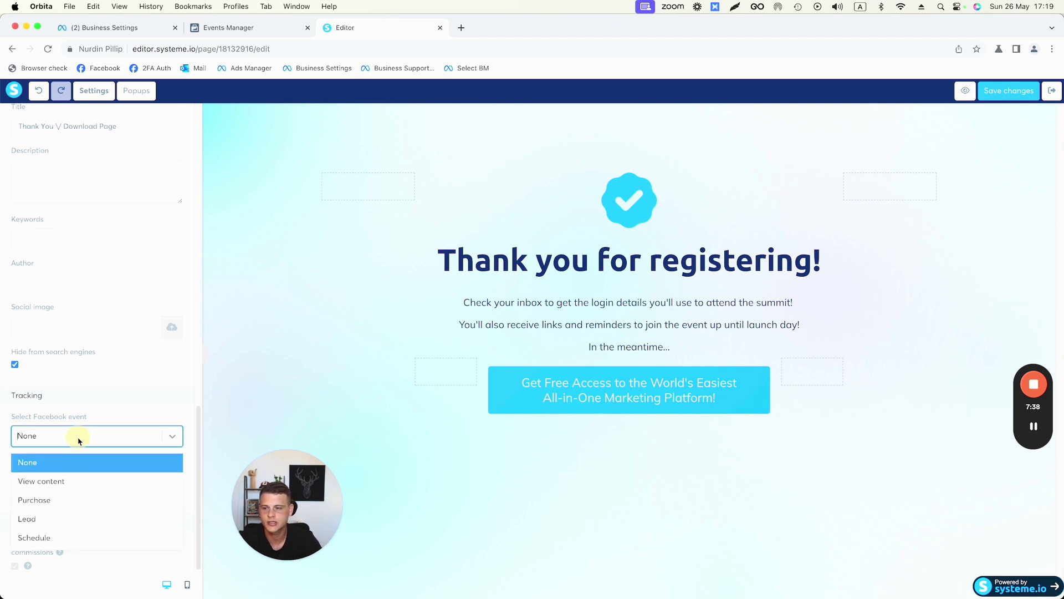
left_click(35, 521)
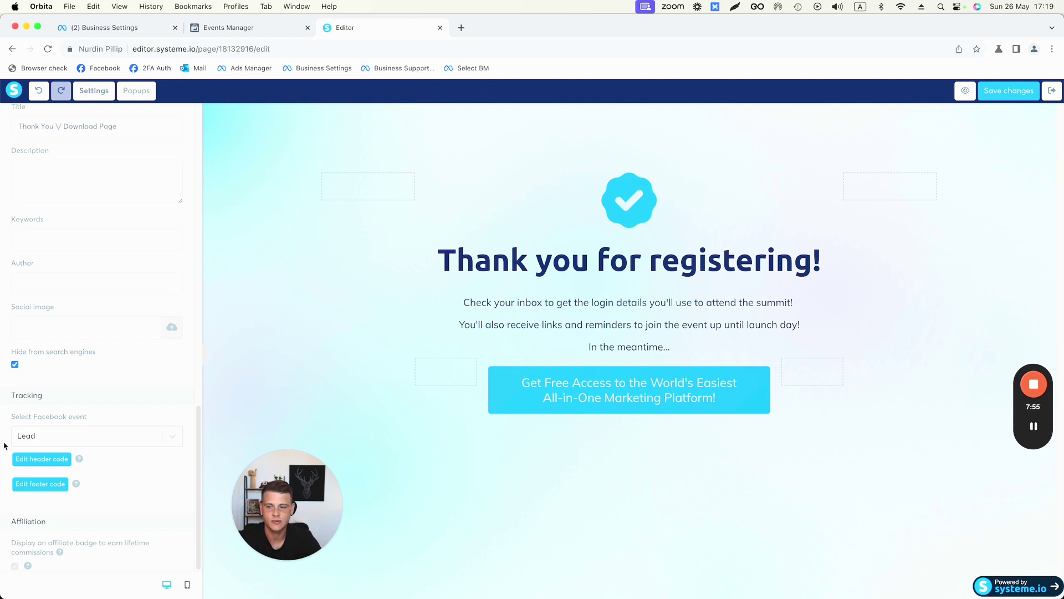
left_click(1009, 99)
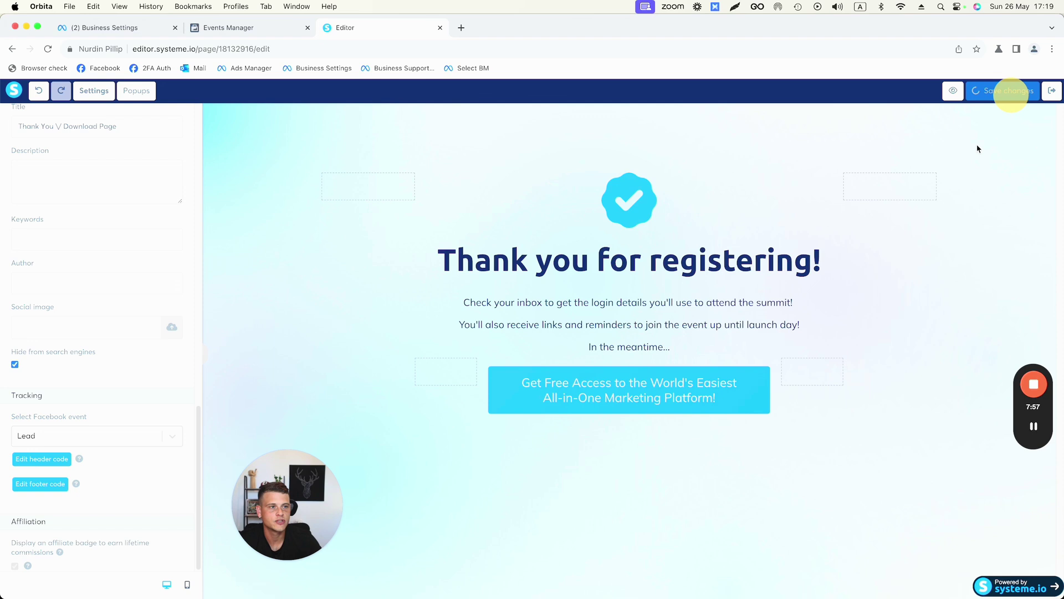
left_click(1052, 93)
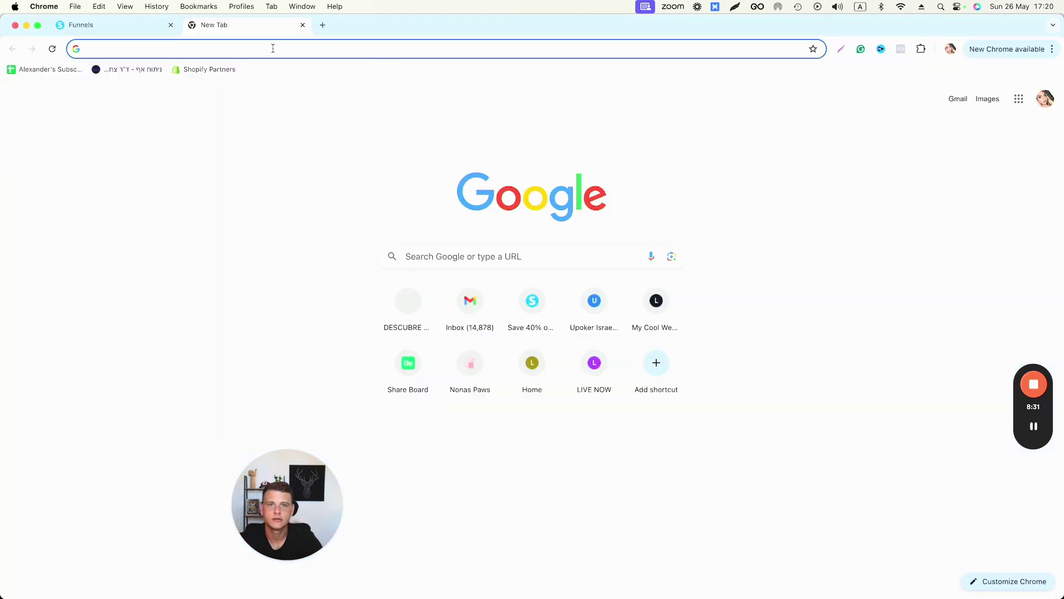
Open the published Squeeze page at the funnel's systeme.io address with path ee358a67 and check its tracking with Meta Pixel Helper.
left_click_drag(280, 487, 153, 471)
left_click(254, 50)
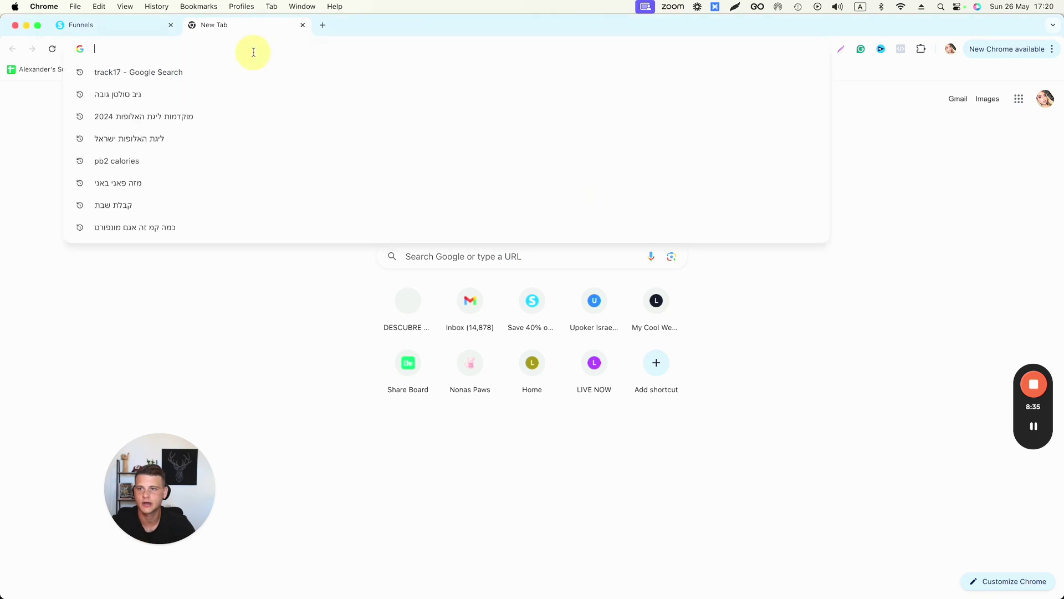
type("https://dianush77.systeme.io/ee358a67")
key("Return")
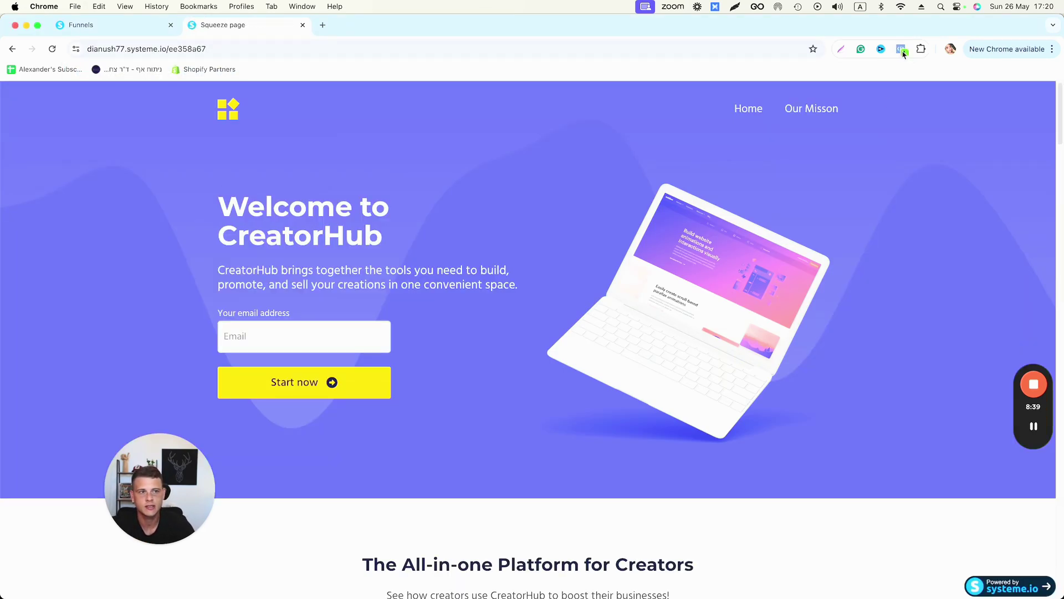
left_click(902, 50)
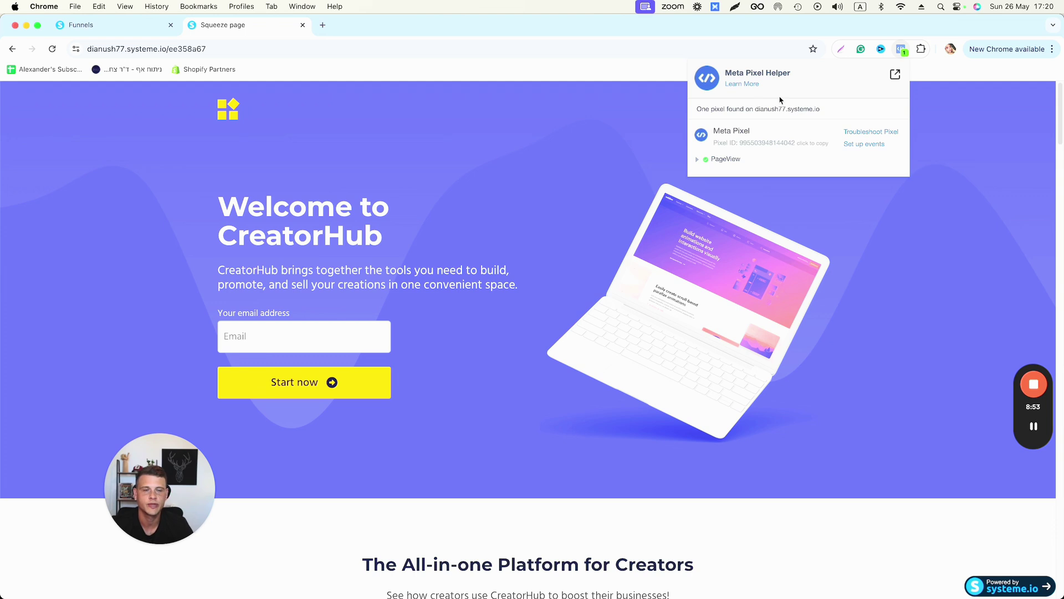
Inspect the PageView event's details in Meta Pixel Helper on the published Squeeze page.
left_click(697, 163)
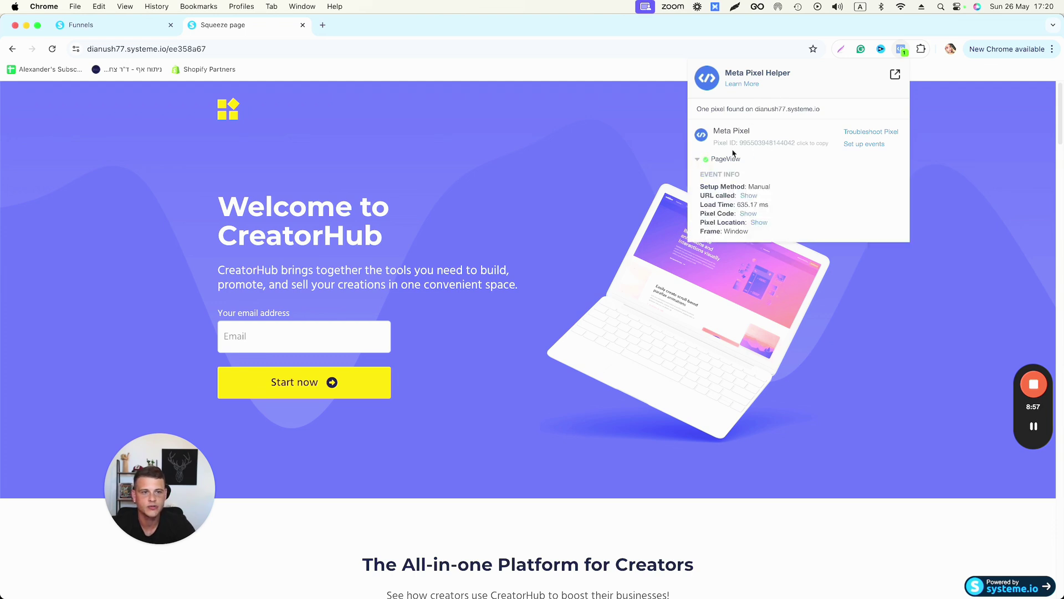
left_click(697, 160)
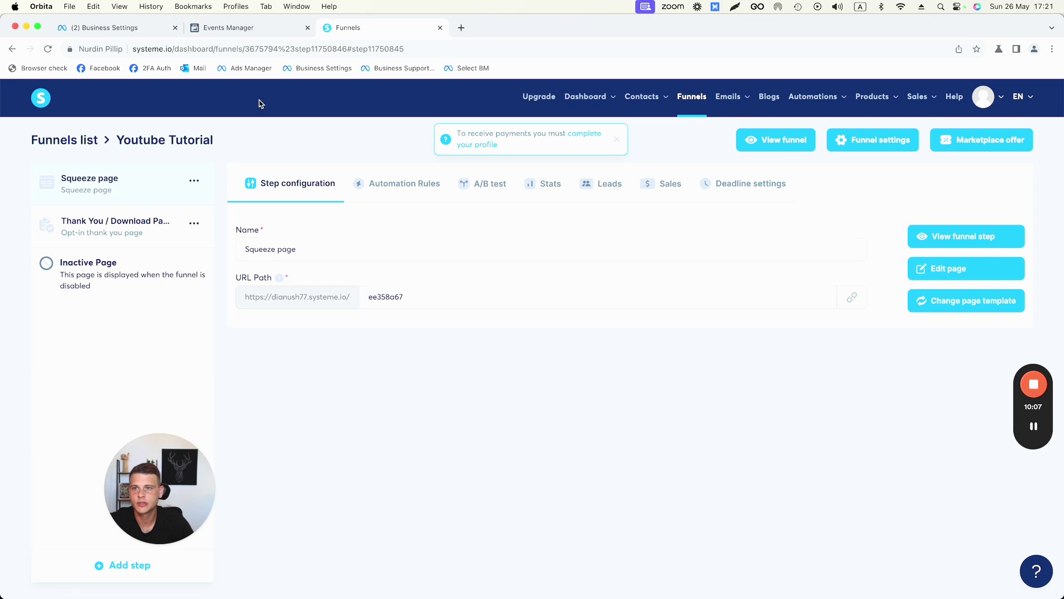
Complete the remaining new pixel setup stages in Meta Events Manager without enabling Automatic Advanced Matching.
left_click(236, 29)
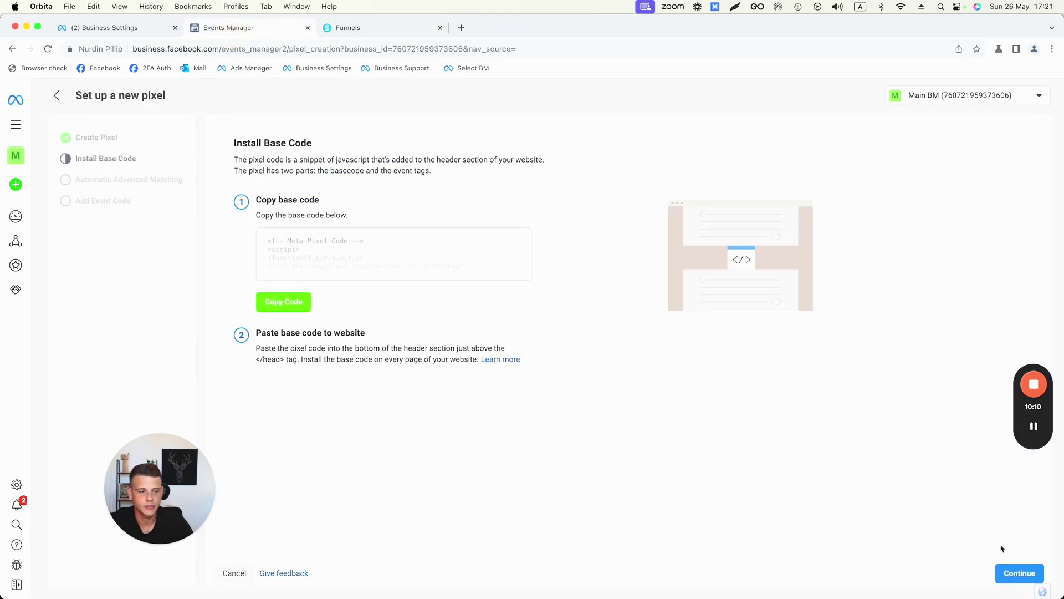
left_click(1025, 574)
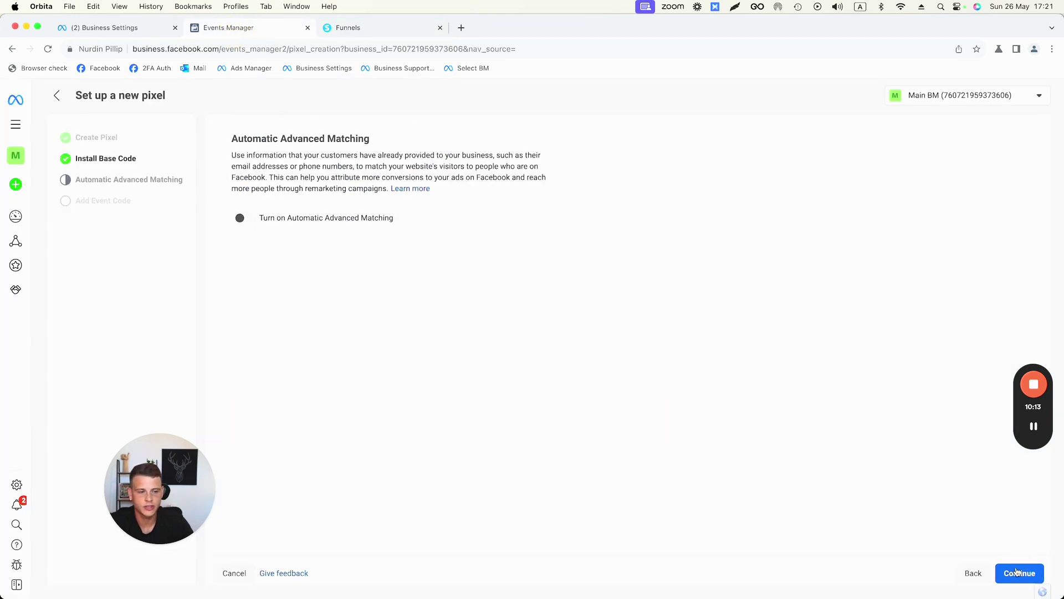
left_click(1025, 574)
left_click(999, 574)
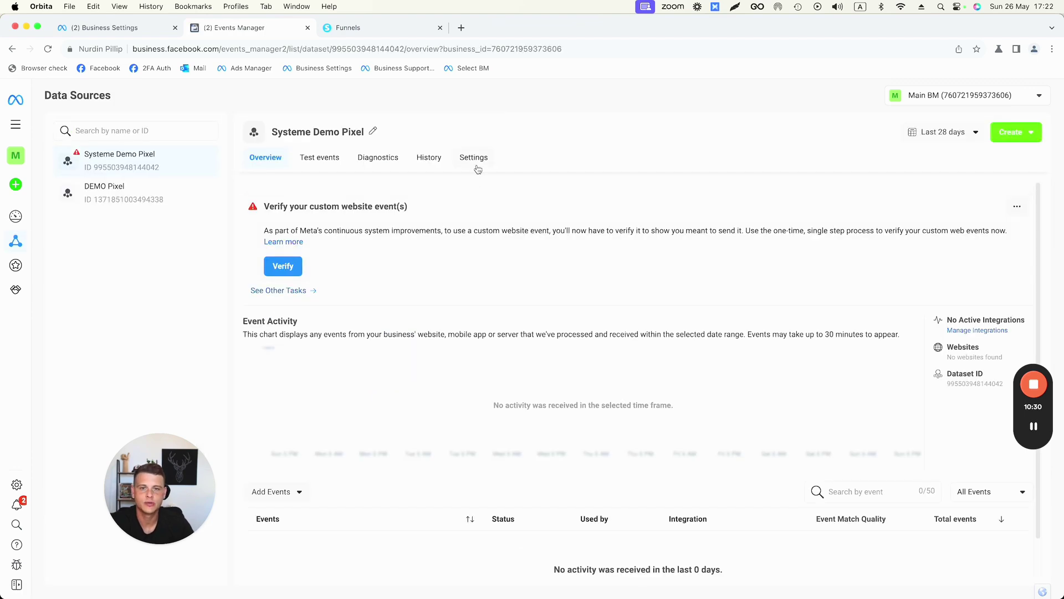
Open the Event Setup Tool from the Systeme Demo Pixel's settings and select the Thank You / Download Page in the systeme.io funnel.
left_click(474, 158)
scroll(319, 323, "down", 10)
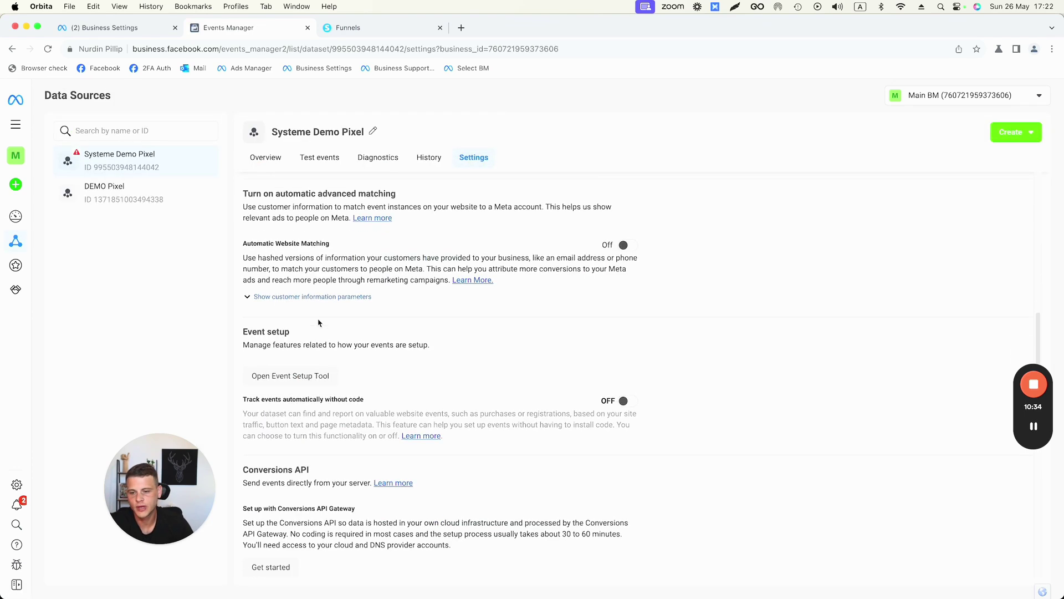
scroll(319, 323, "down", 1)
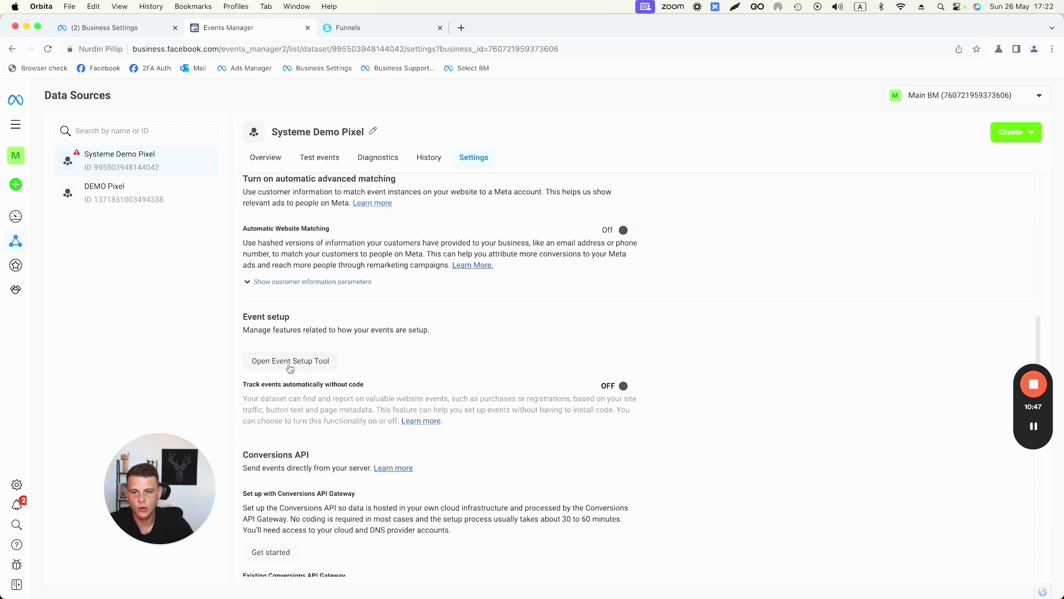
left_click(286, 368)
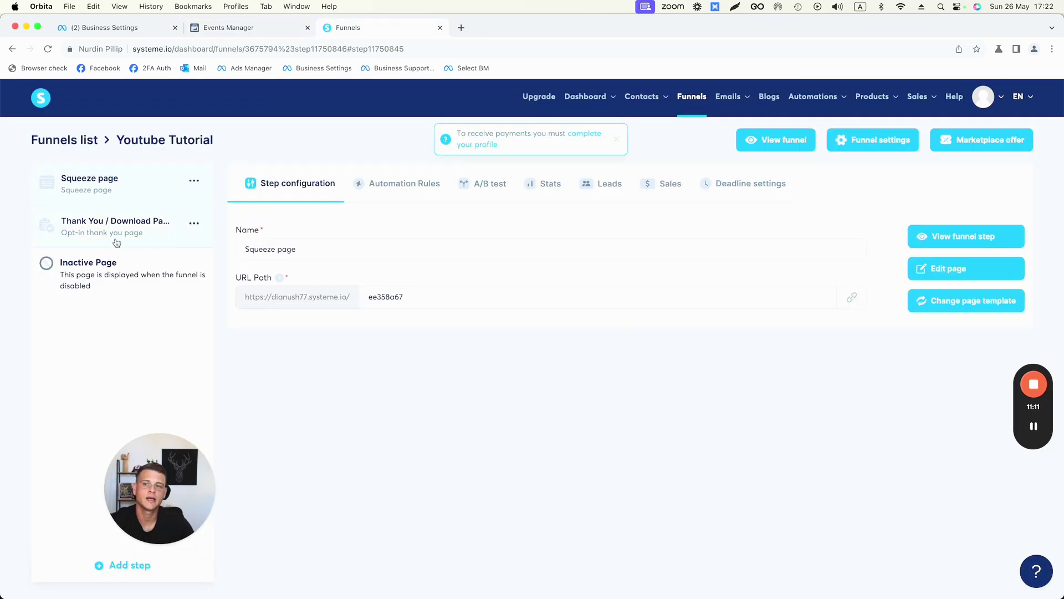
left_click(114, 239)
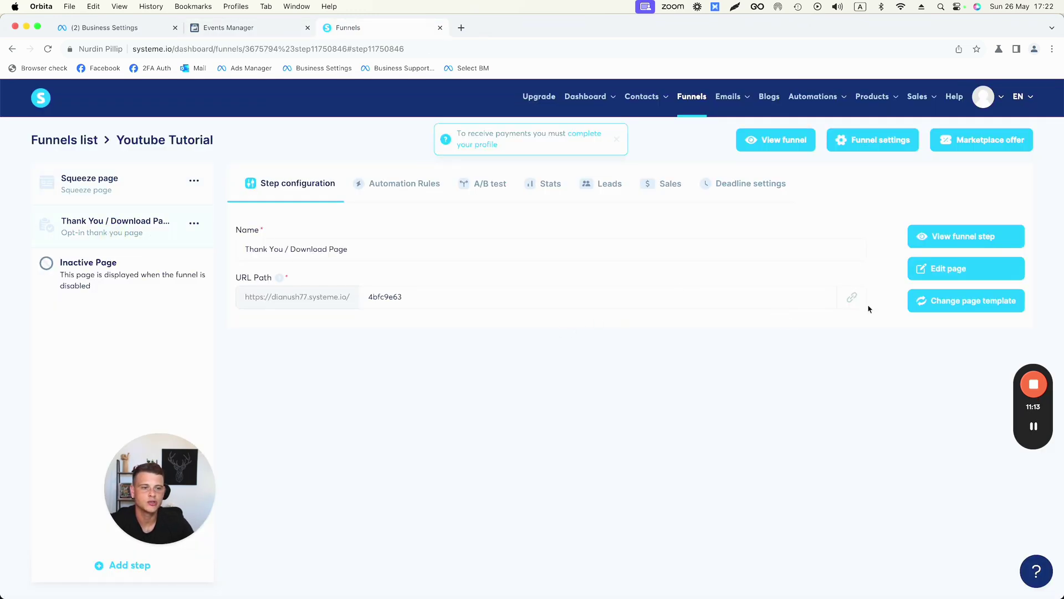
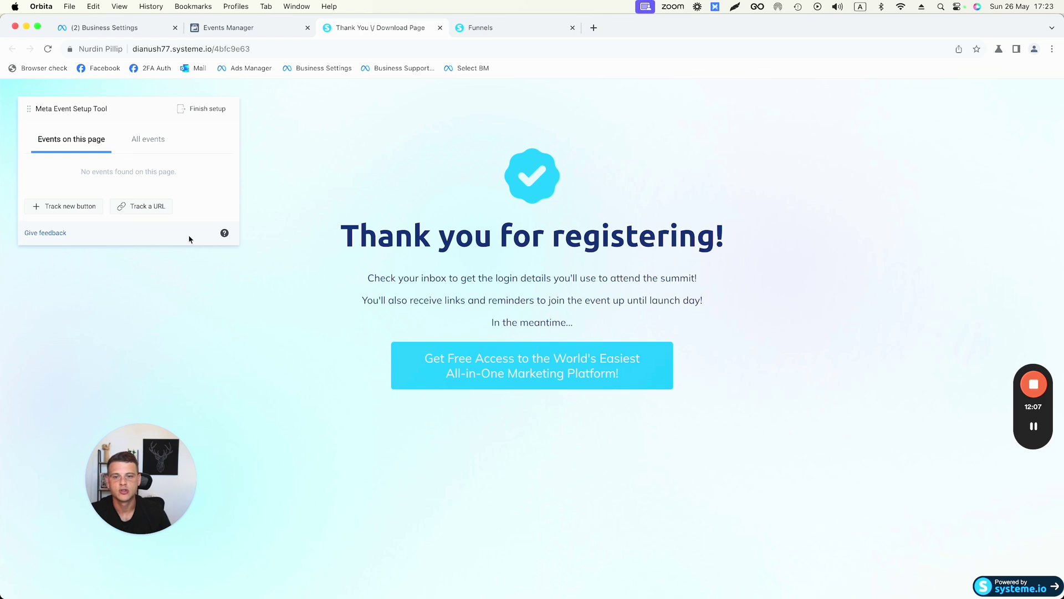
Track the Thank You / Download Page's exact URL as a Lead event without a value, confirm it and finish the event setup.
left_click(148, 213)
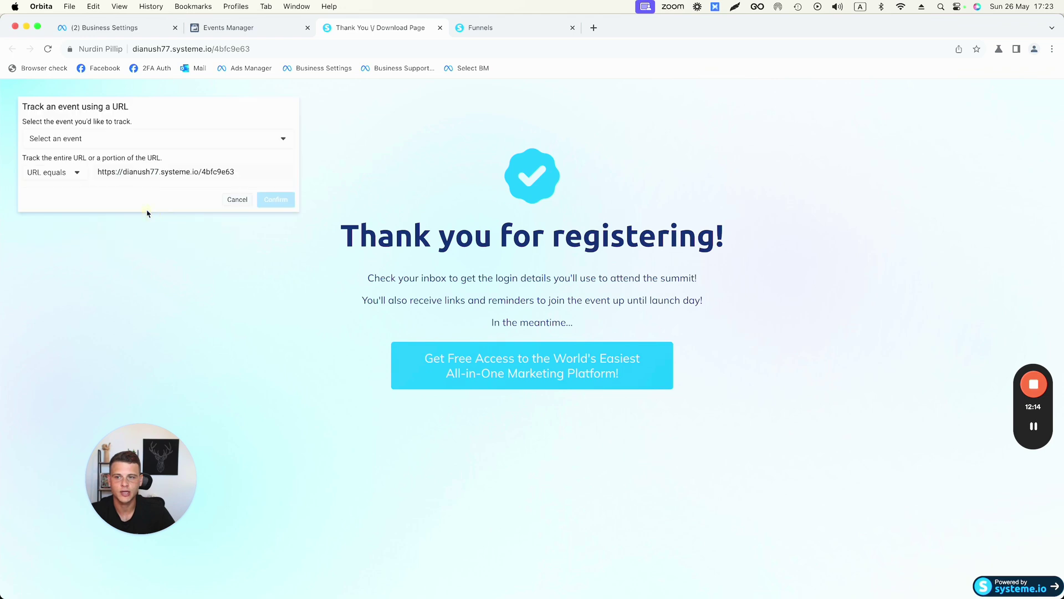
left_click(117, 145)
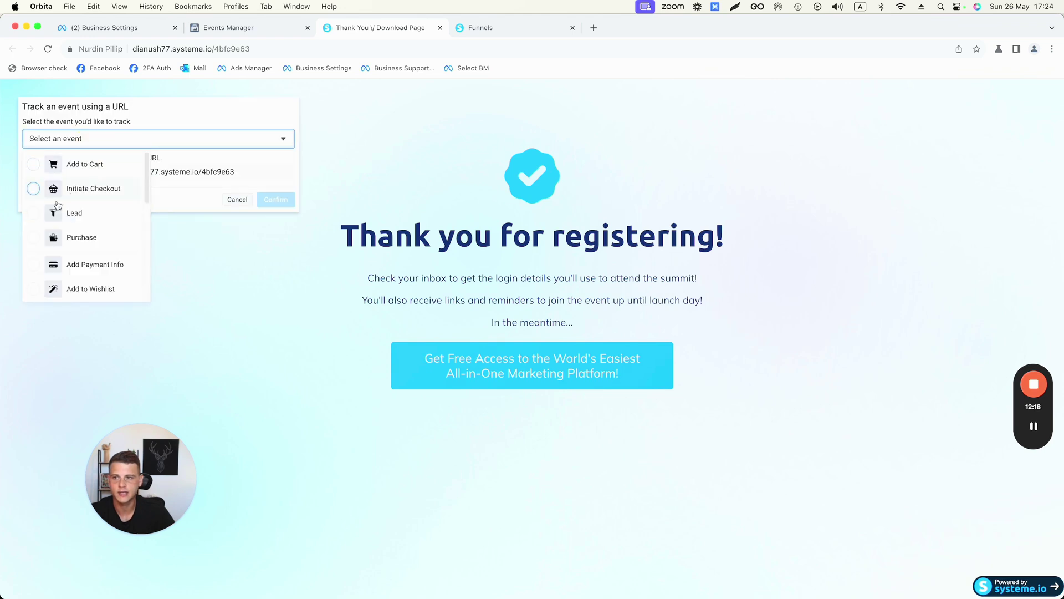
left_click(31, 217)
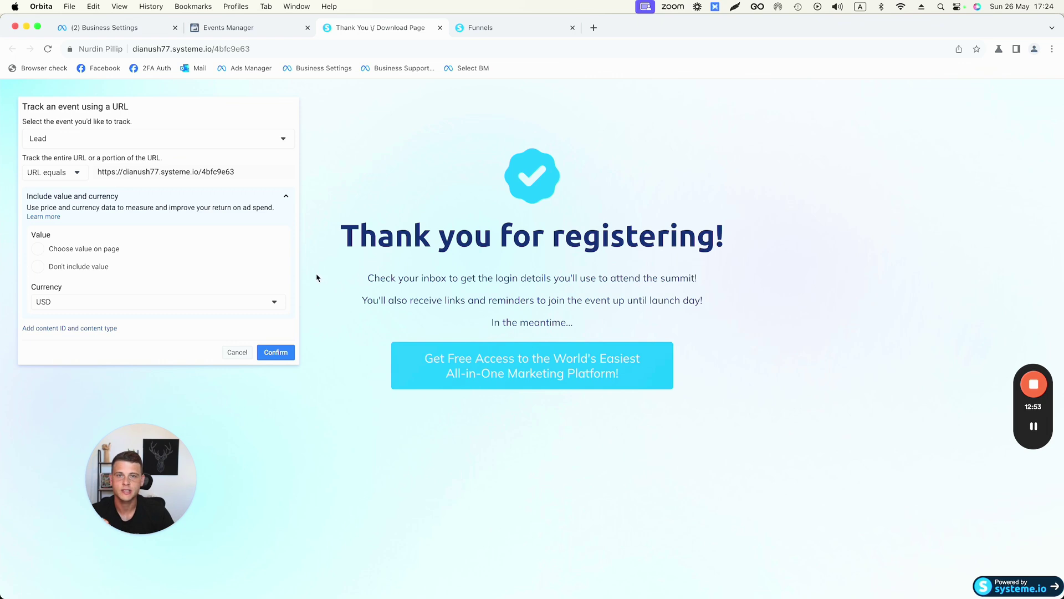
left_click(38, 271)
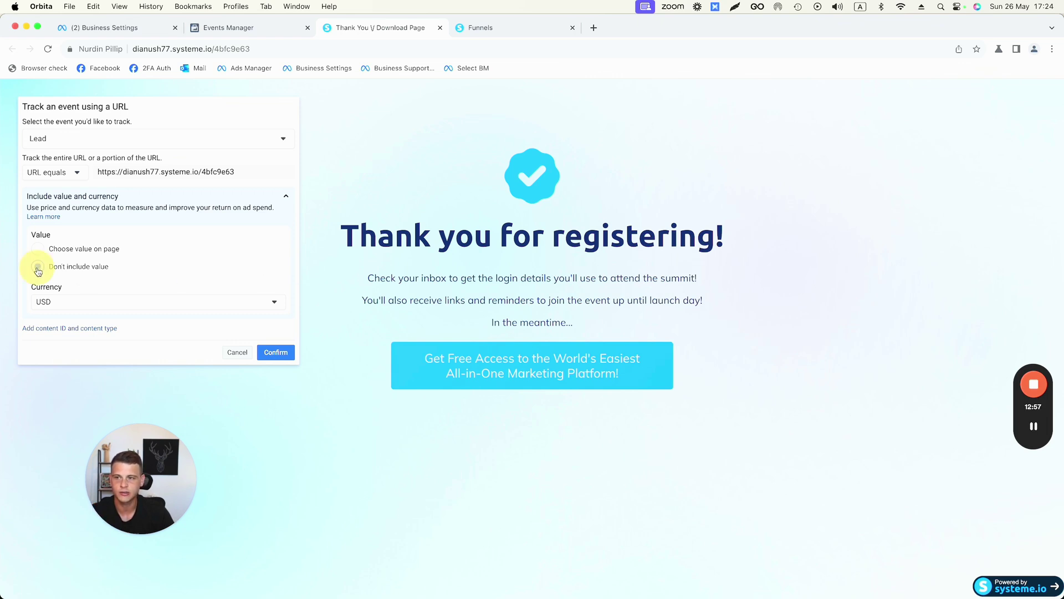
left_click(275, 353)
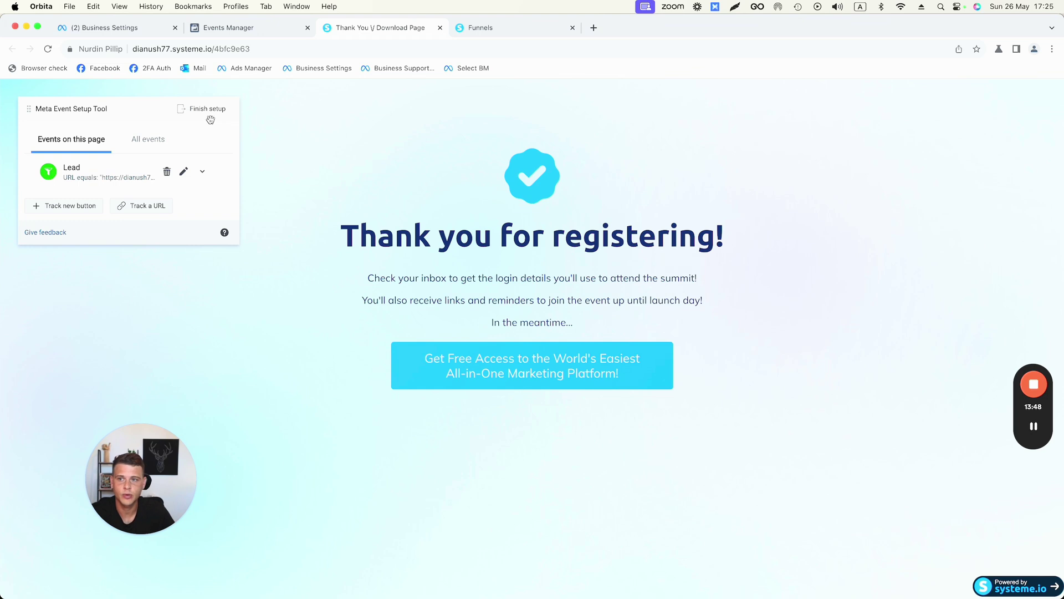
left_click(204, 108)
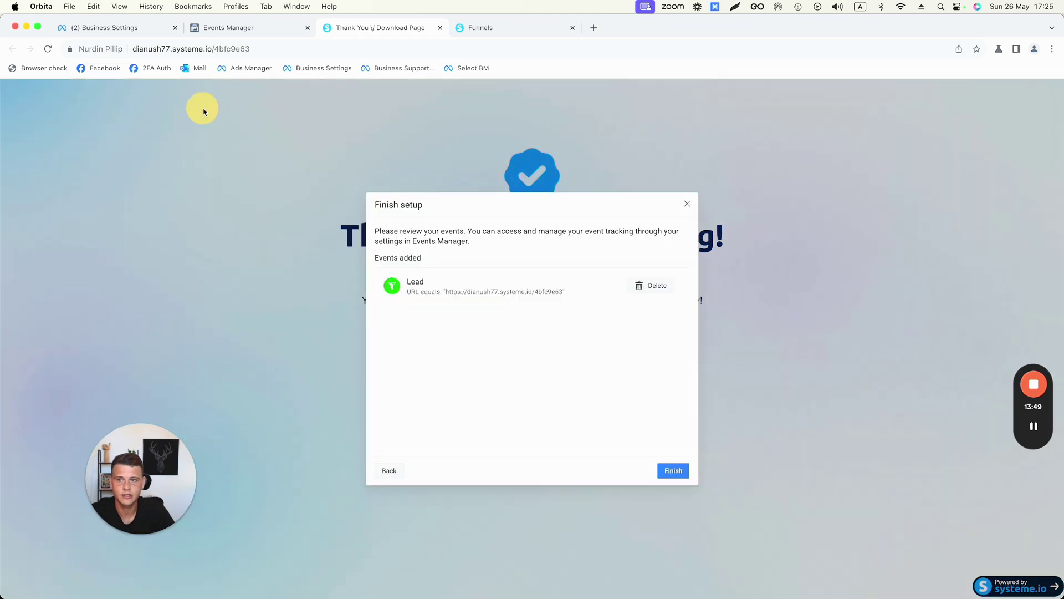
left_click(674, 472)
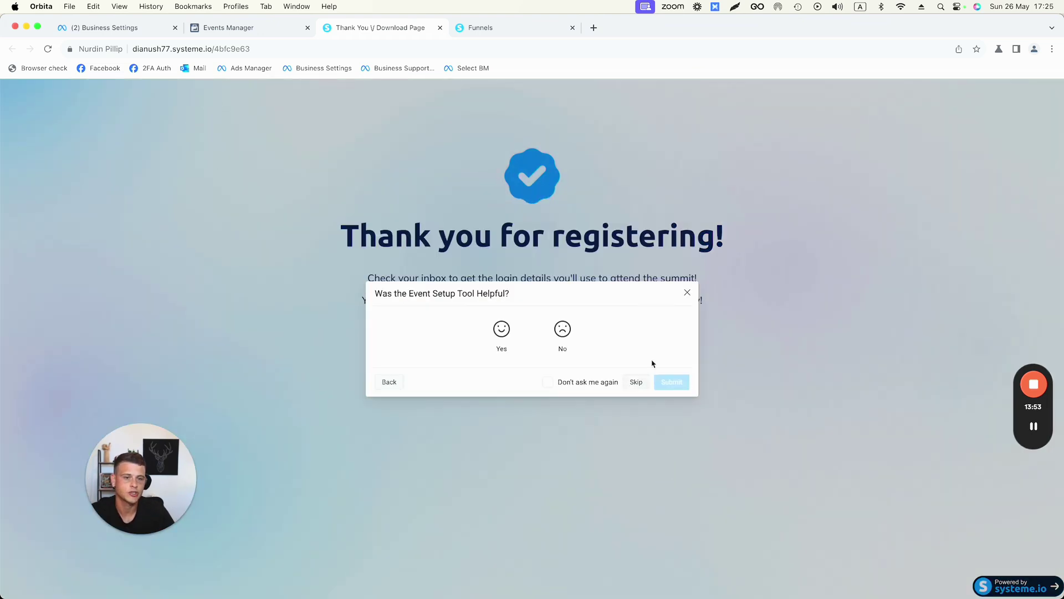